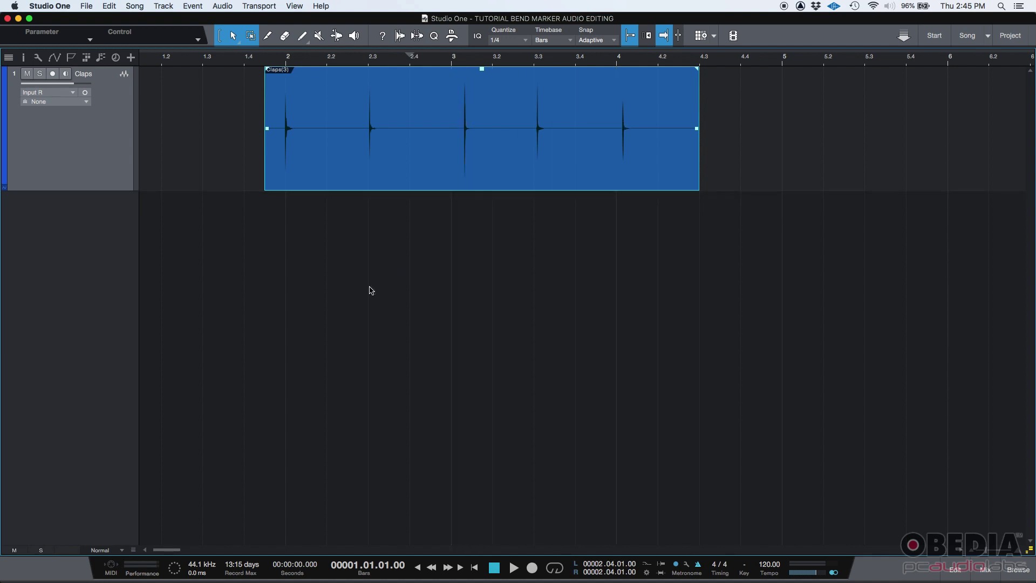
# Place the playhead at bar 1.4, just ahead of the Claps event
pyautogui.click(244, 62)
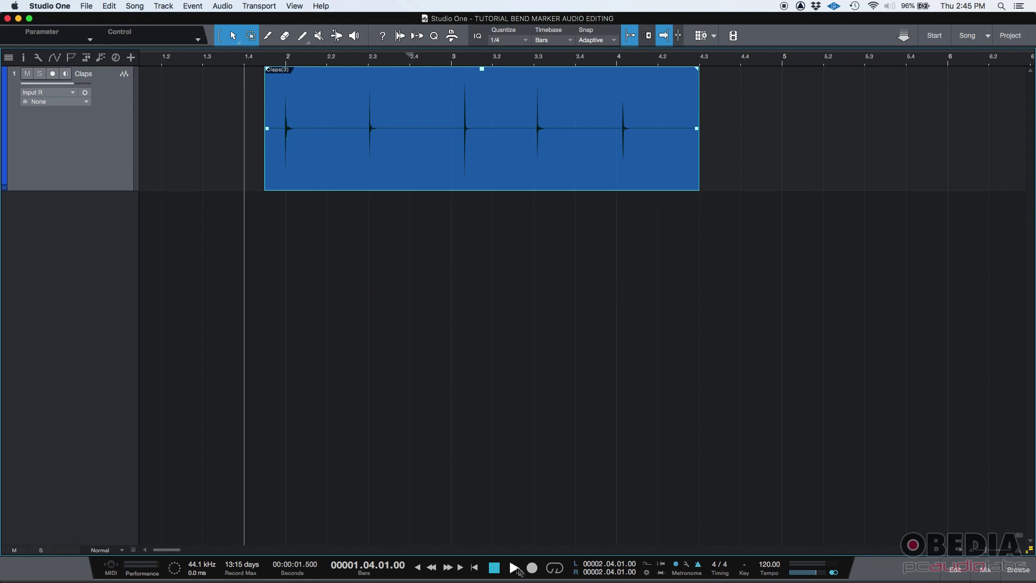
# Play the unedited five-clap event from bar 1.4 and stop once it ends
pyautogui.click(513, 568)
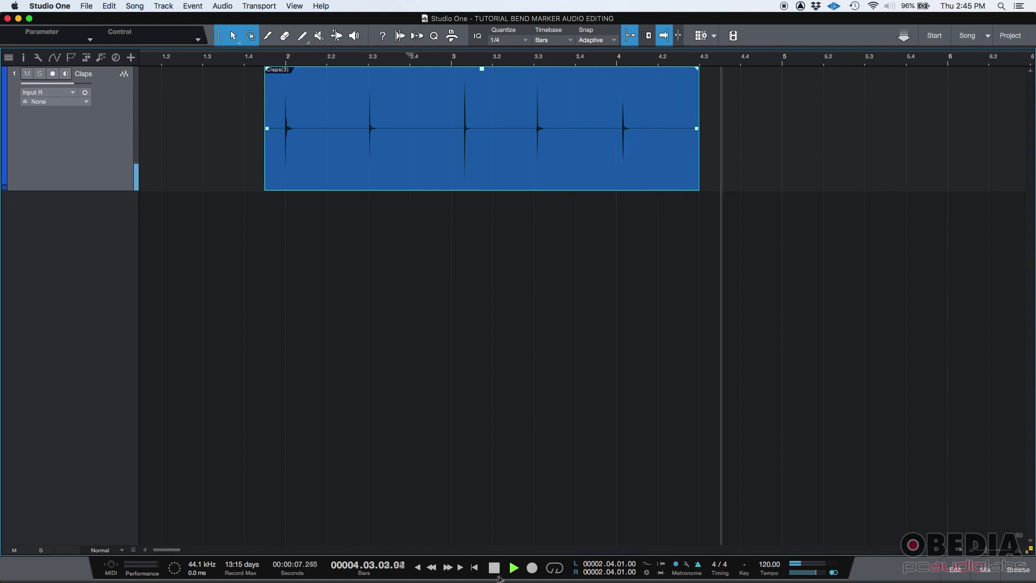
pyautogui.press('space')
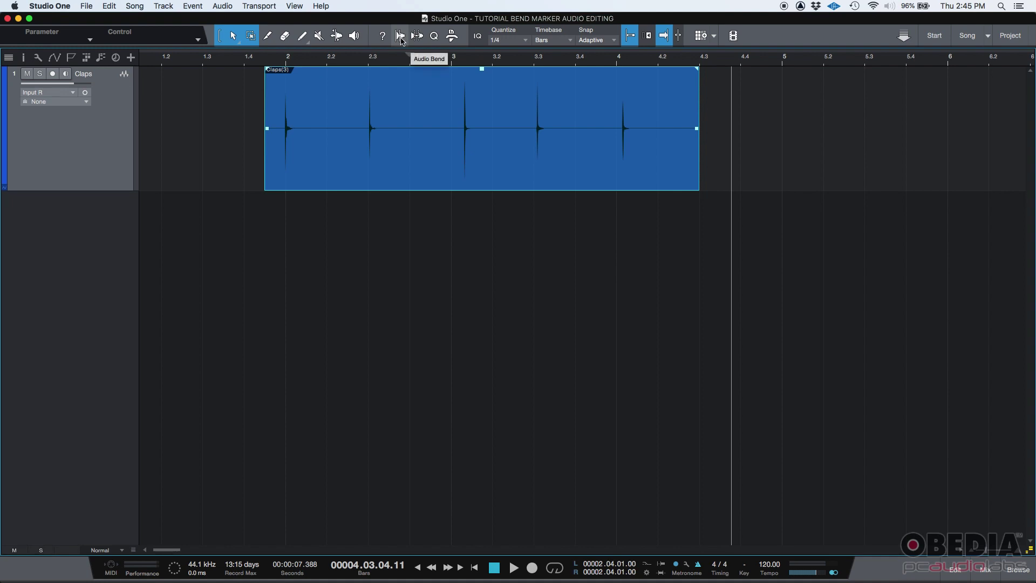
# Open the Audio Bend panel, keep Standard detection mode, and analyze the clap transients
pyautogui.click(400, 37)
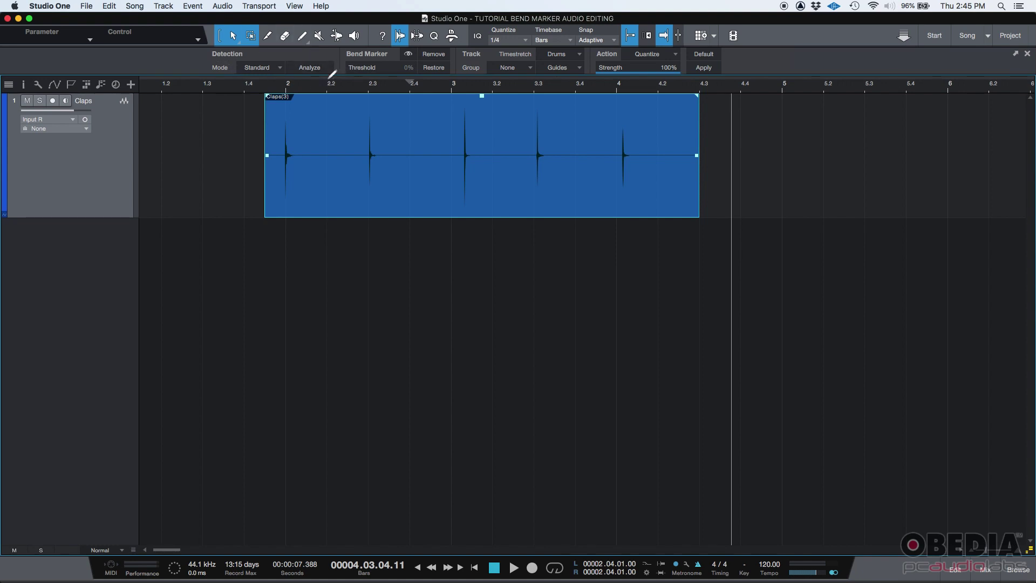
pyautogui.click(265, 70)
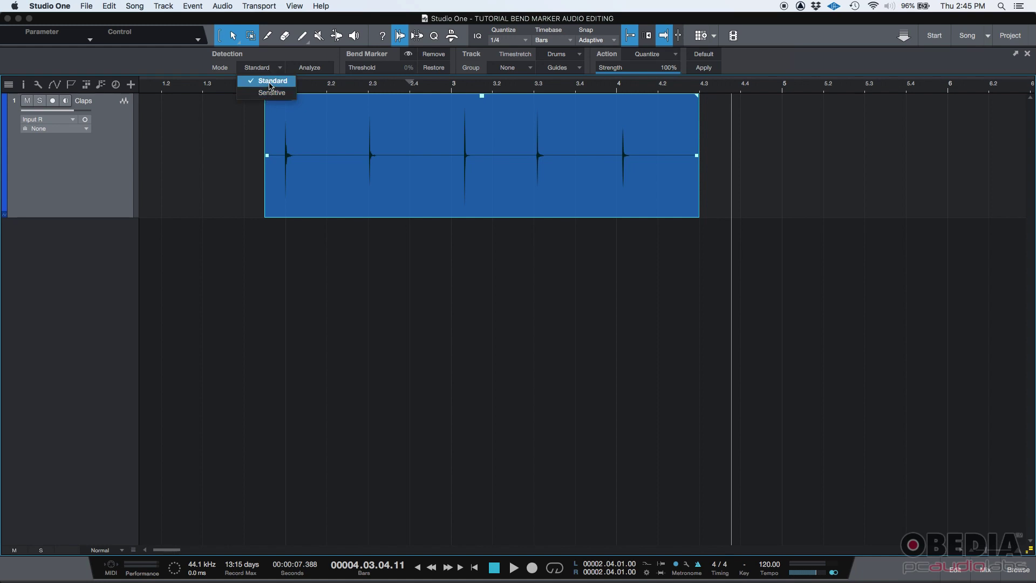
pyautogui.click(269, 82)
pyautogui.click(268, 71)
pyautogui.click(270, 82)
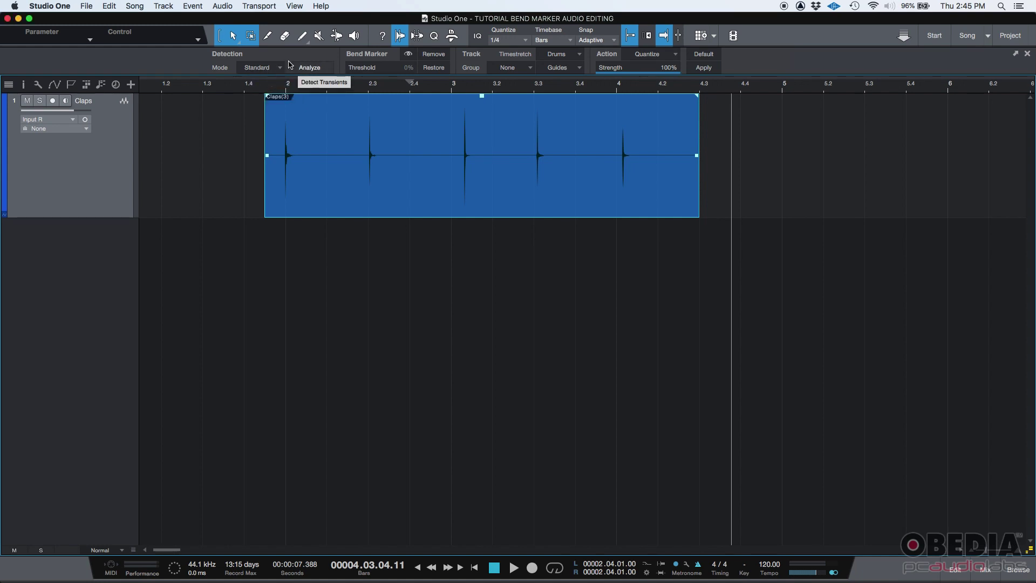
pyautogui.click(267, 68)
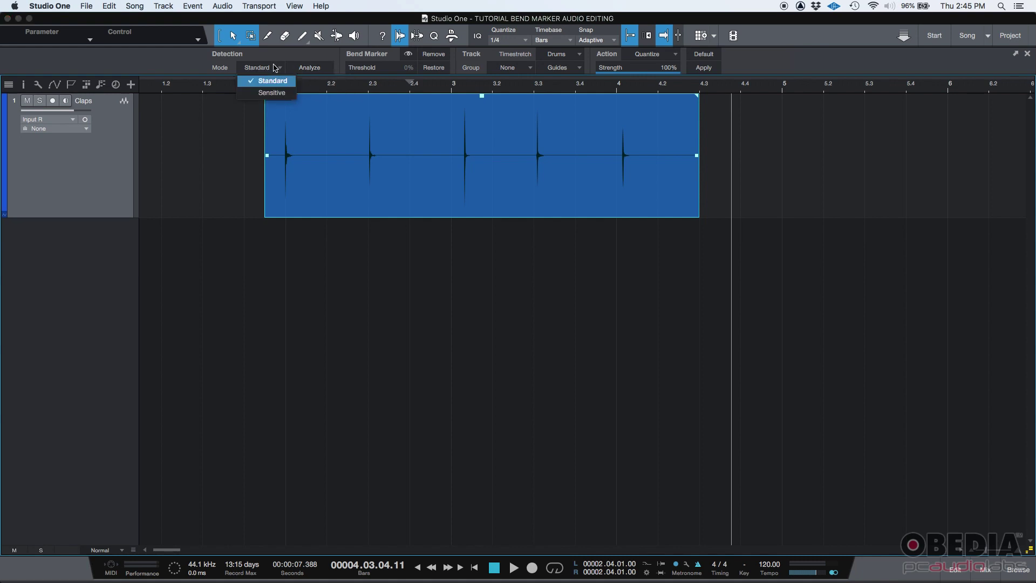
pyautogui.click(269, 82)
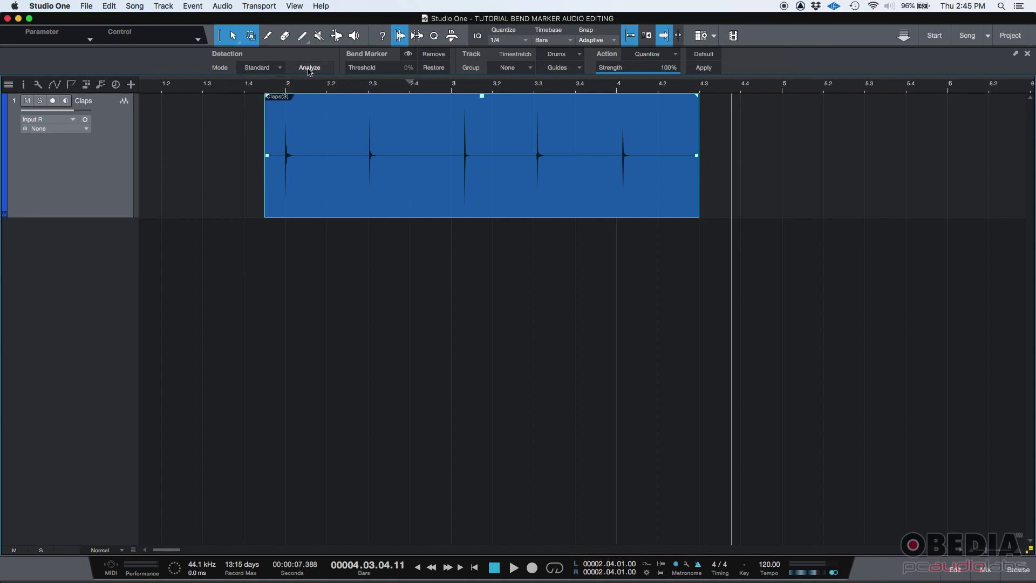
pyautogui.click(264, 69)
pyautogui.click(270, 82)
pyautogui.click(310, 68)
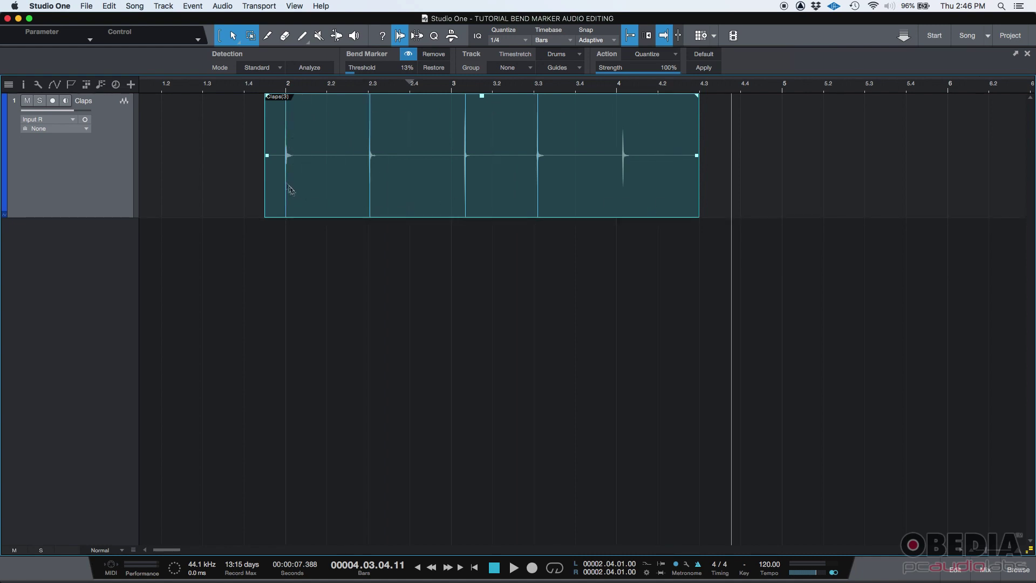
# Raise the threshold to 80% and toggle marker visibility to confirm all five claps are marked
pyautogui.moveTo(356, 74); pyautogui.dragTo(406, 74)
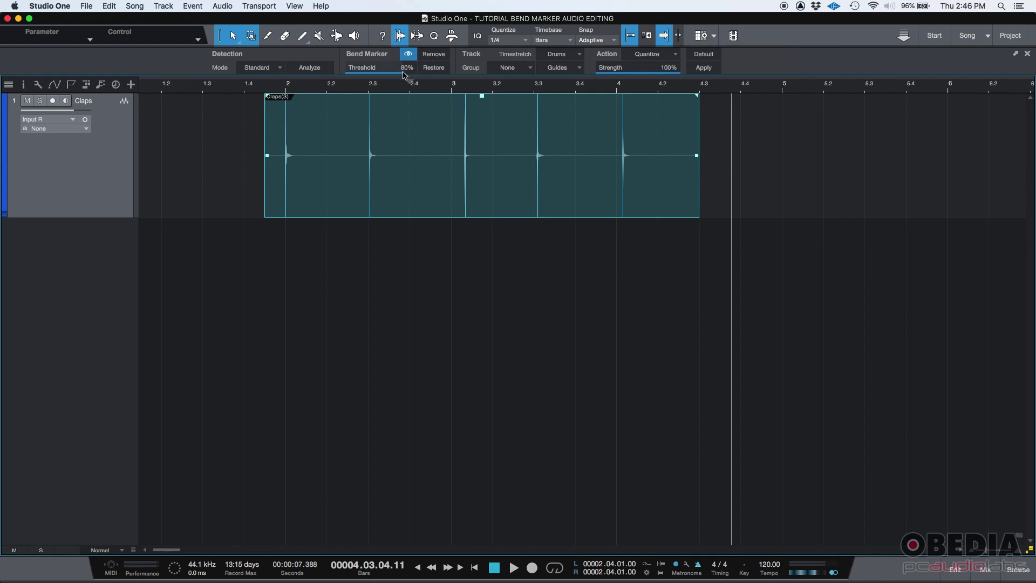
pyautogui.moveTo(404, 75)
pyautogui.click(409, 56)
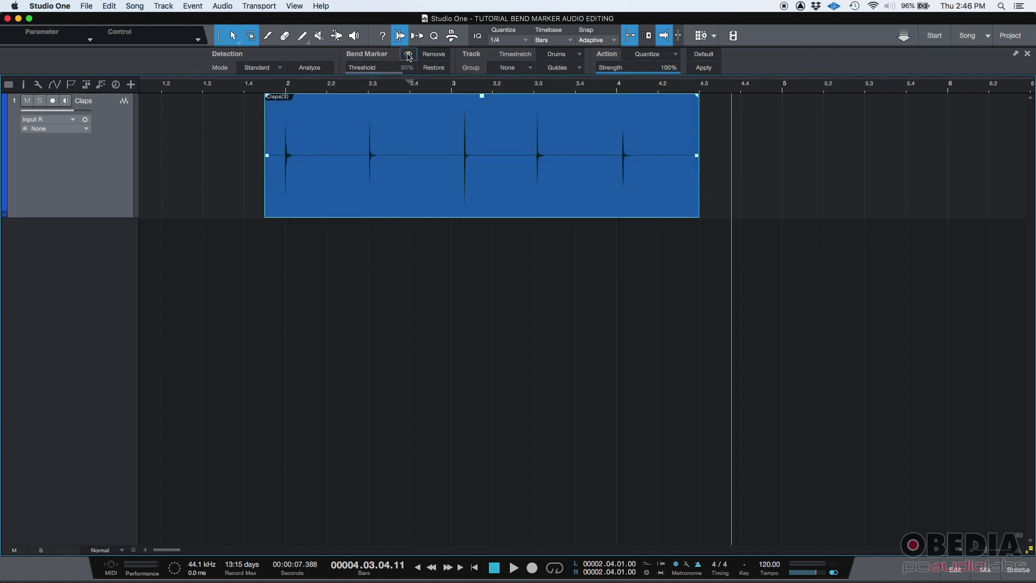
pyautogui.click(410, 56)
pyautogui.click(409, 55)
pyautogui.click(409, 55)
pyautogui.click(409, 55)
pyautogui.click(409, 55)
pyautogui.click(409, 55)
pyautogui.click(409, 55)
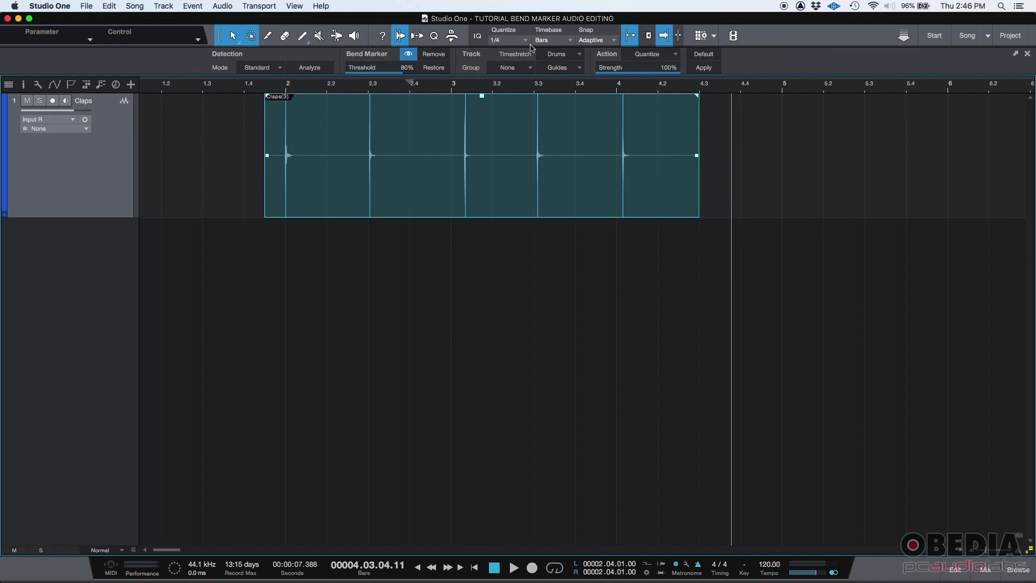
pyautogui.click(560, 58)
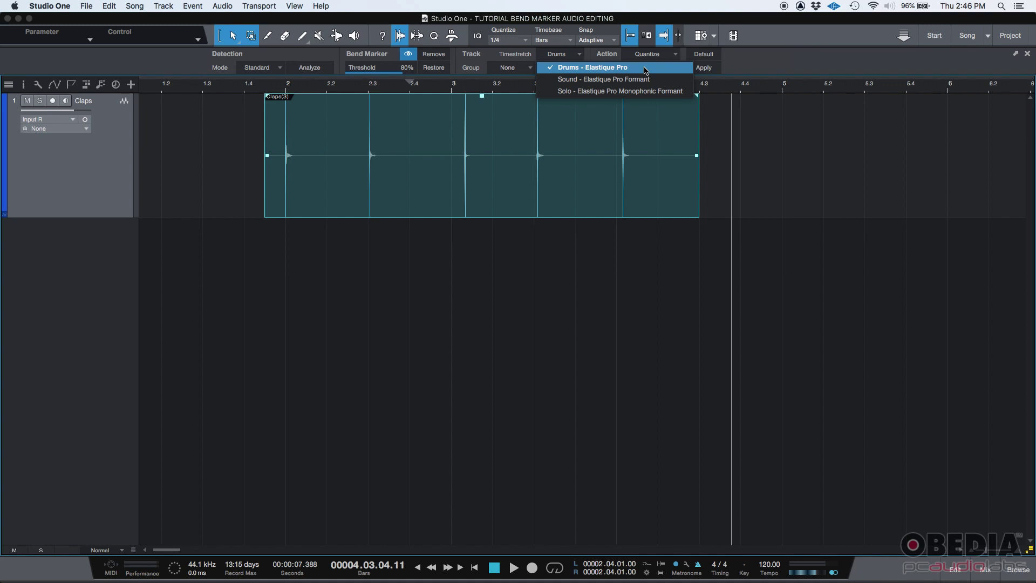
pyautogui.click(573, 70)
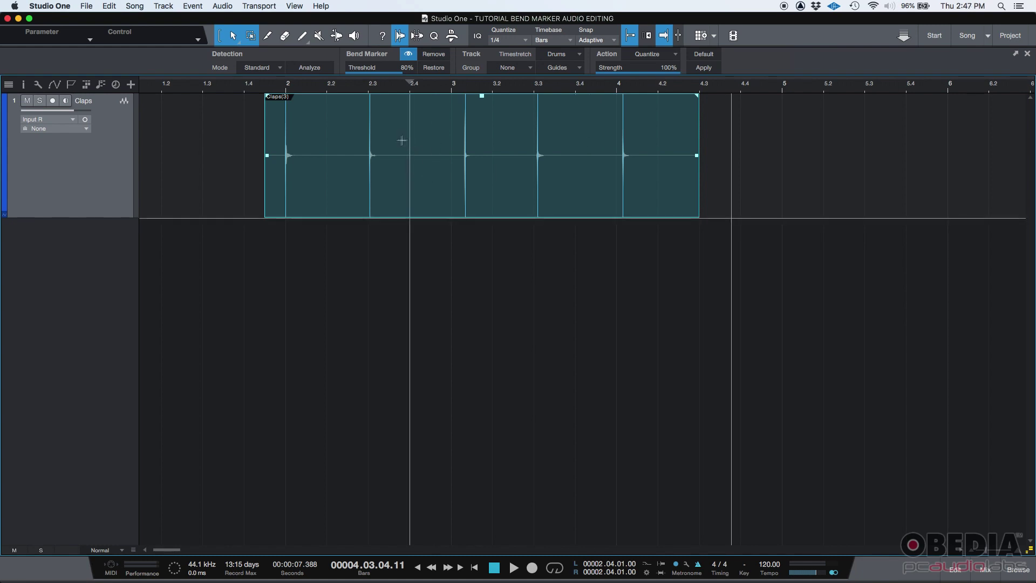
pyautogui.click(562, 54)
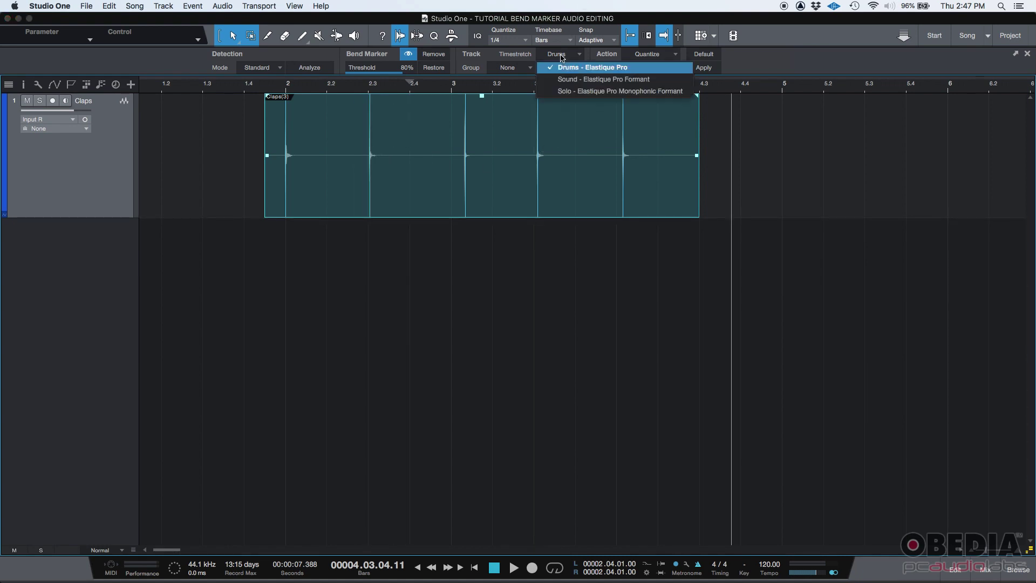
pyautogui.click(603, 68)
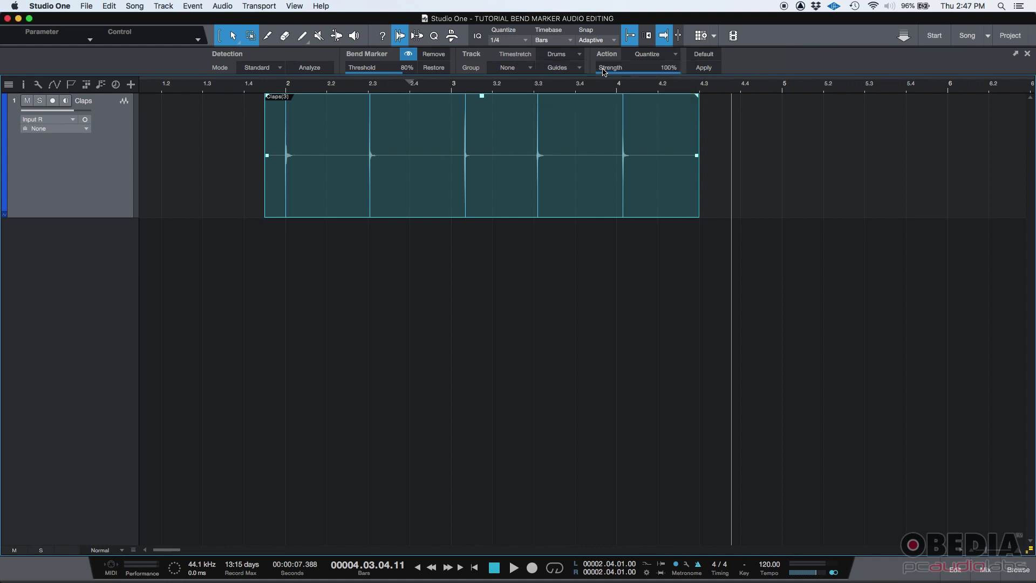
pyautogui.click(648, 57)
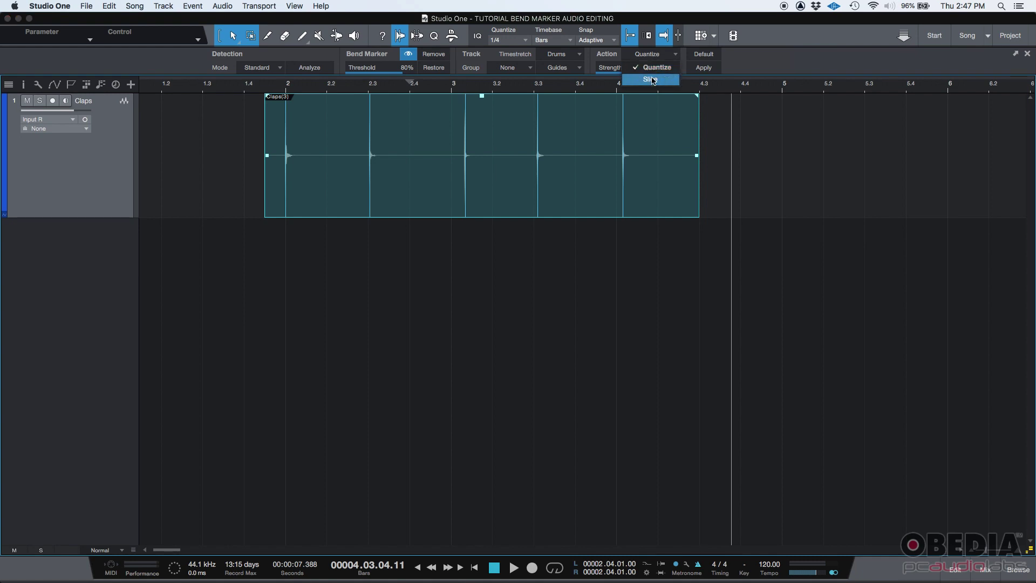
pyautogui.click(654, 74)
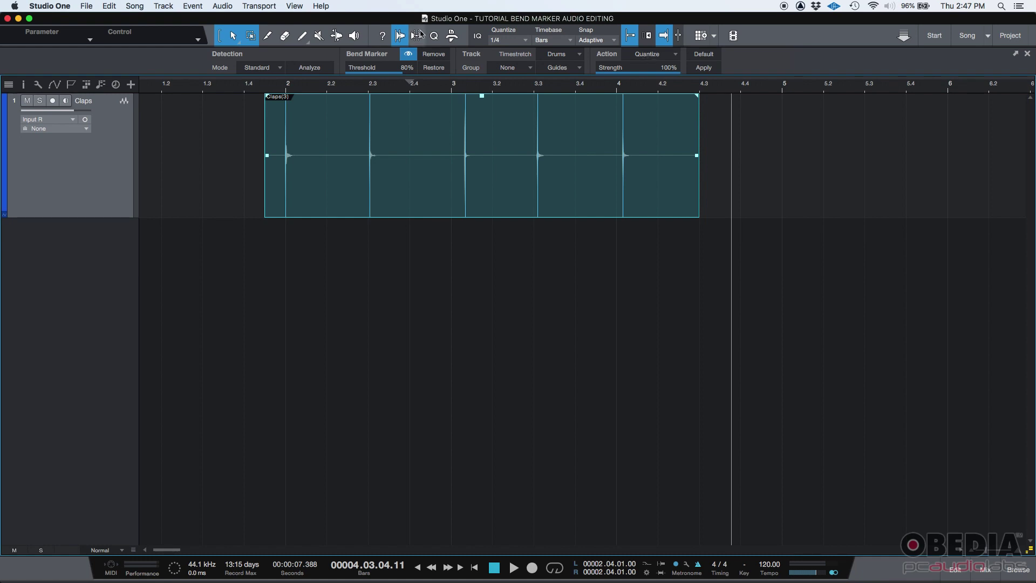
pyautogui.click(437, 36)
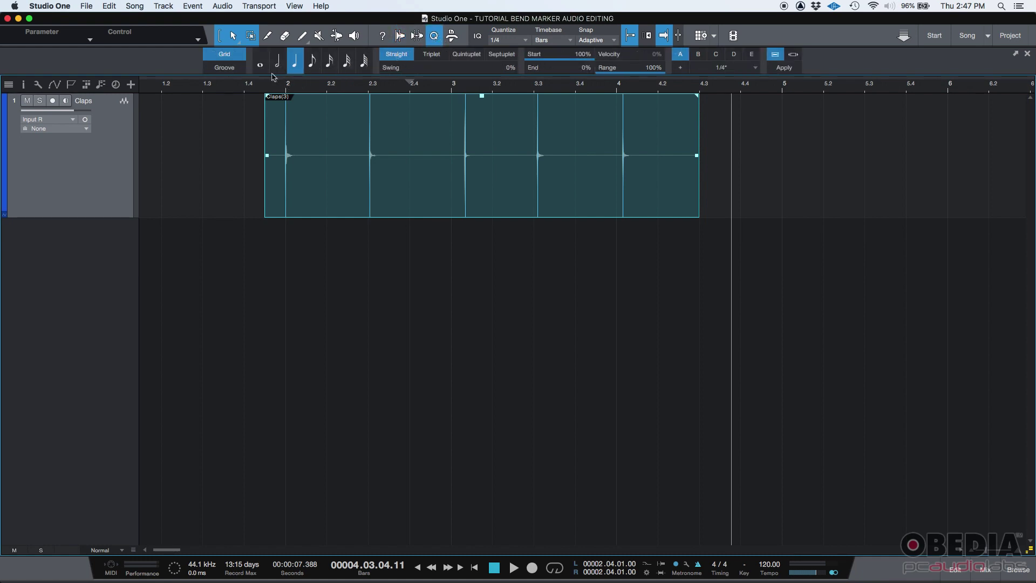
pyautogui.click(402, 36)
pyautogui.click(665, 60)
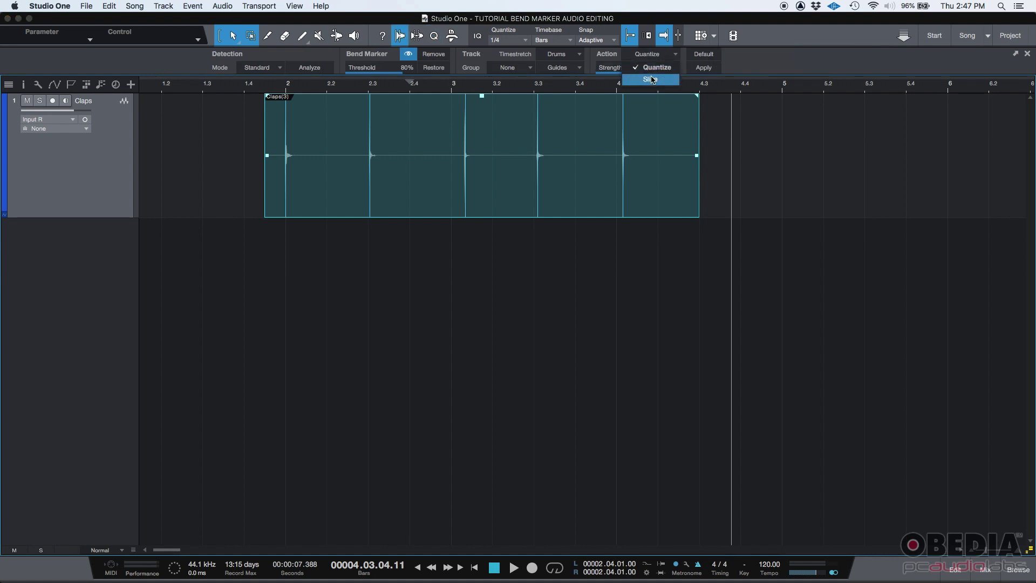
pyautogui.click(653, 79)
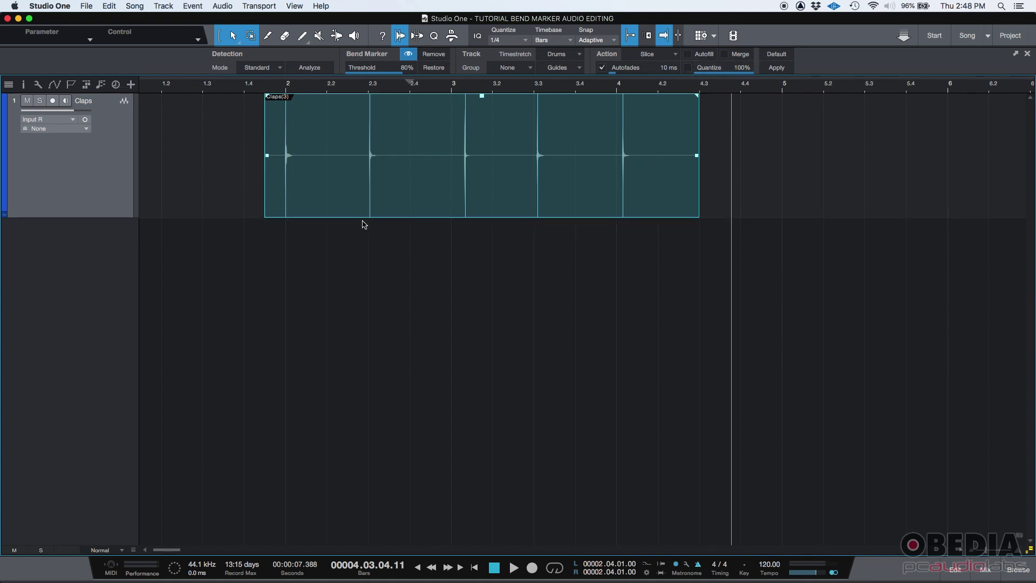
pyautogui.click(669, 54)
pyautogui.click(657, 74)
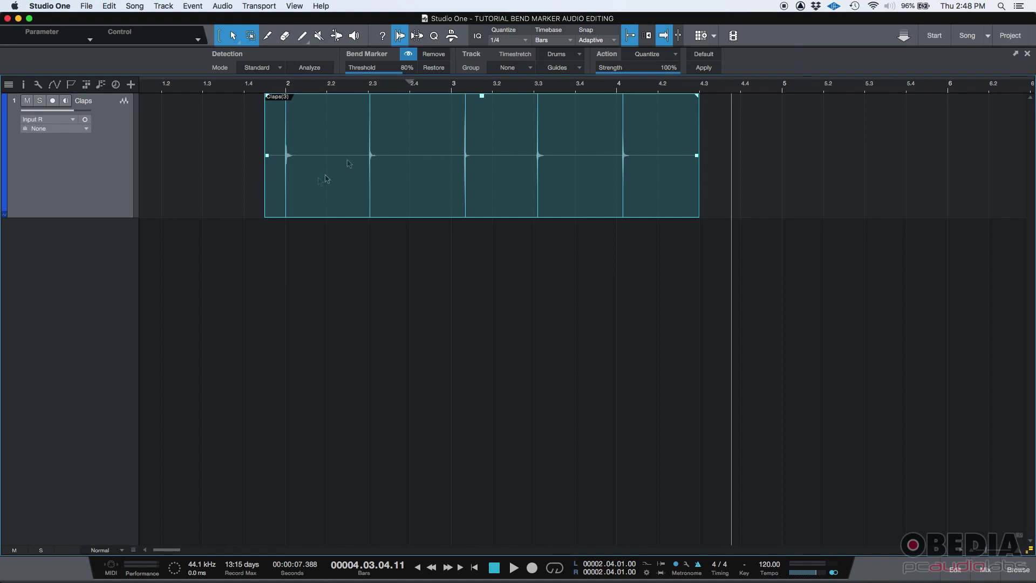
pyautogui.click(435, 37)
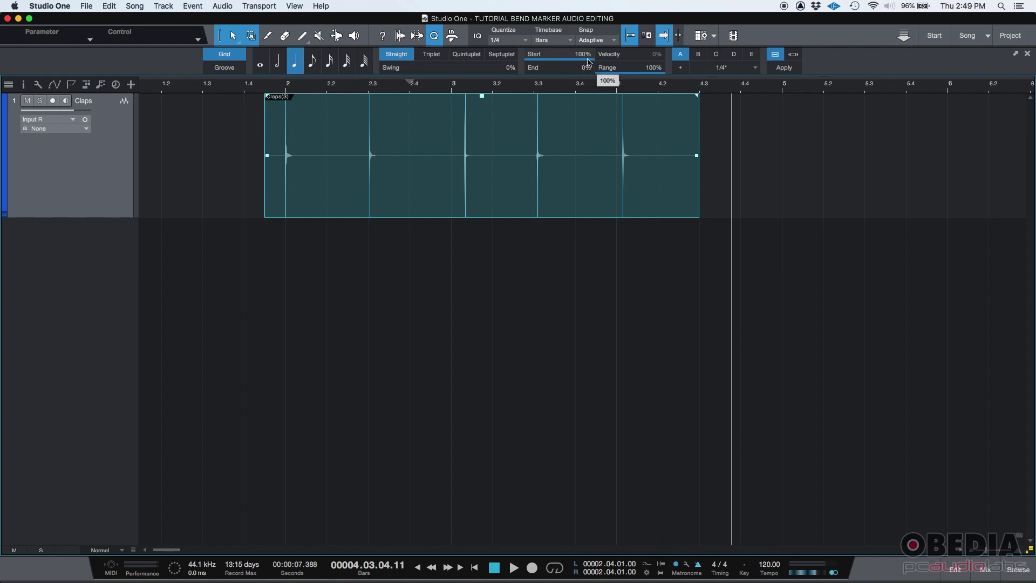
pyautogui.moveTo(588, 62); pyautogui.dragTo(573, 63)
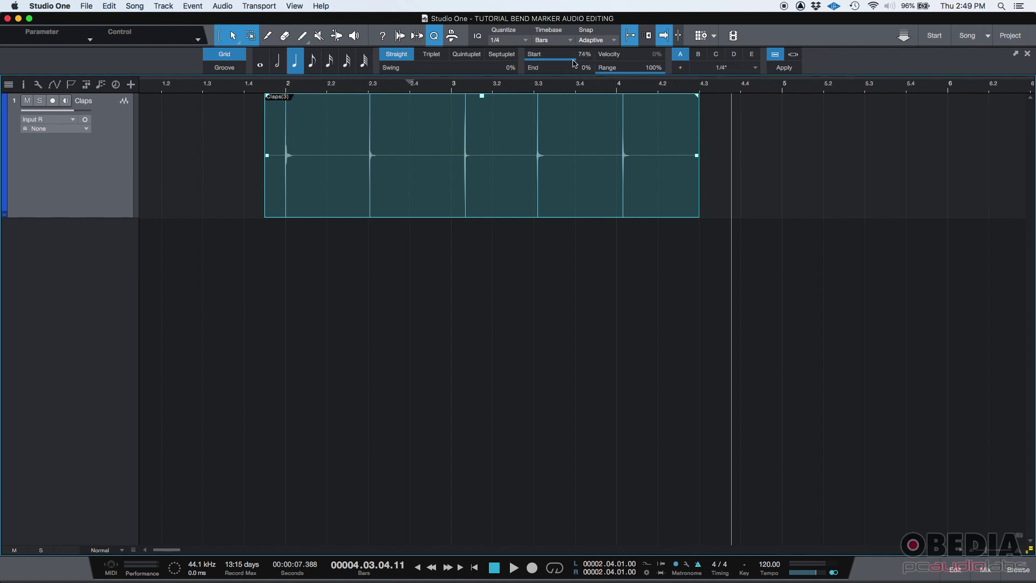
pyautogui.click(398, 37)
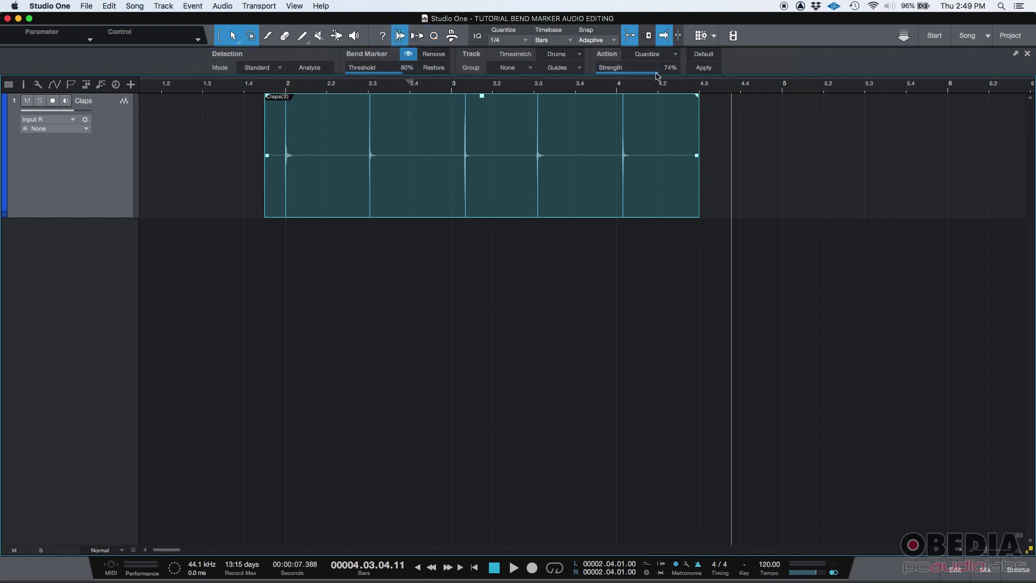
pyautogui.moveTo(659, 75); pyautogui.dragTo(655, 74)
pyautogui.click(435, 36)
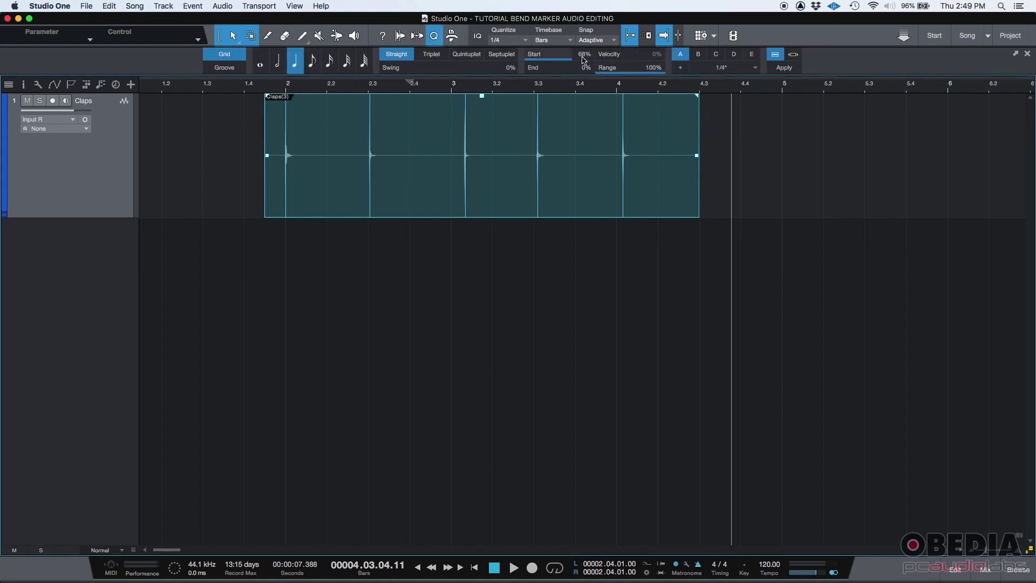
pyautogui.click(400, 35)
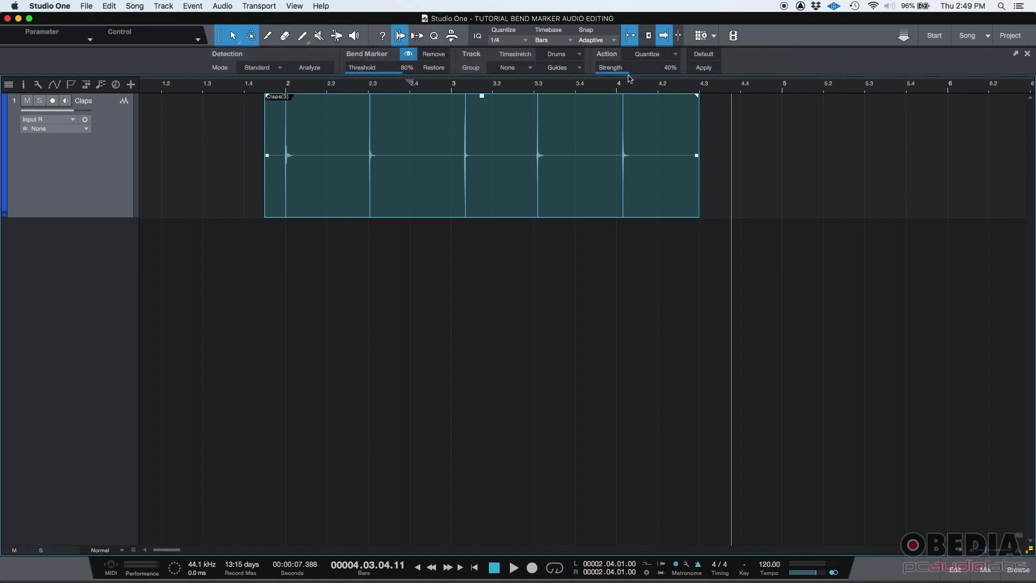
pyautogui.moveTo(627, 68); pyautogui.dragTo(695, 79)
pyautogui.click(703, 69)
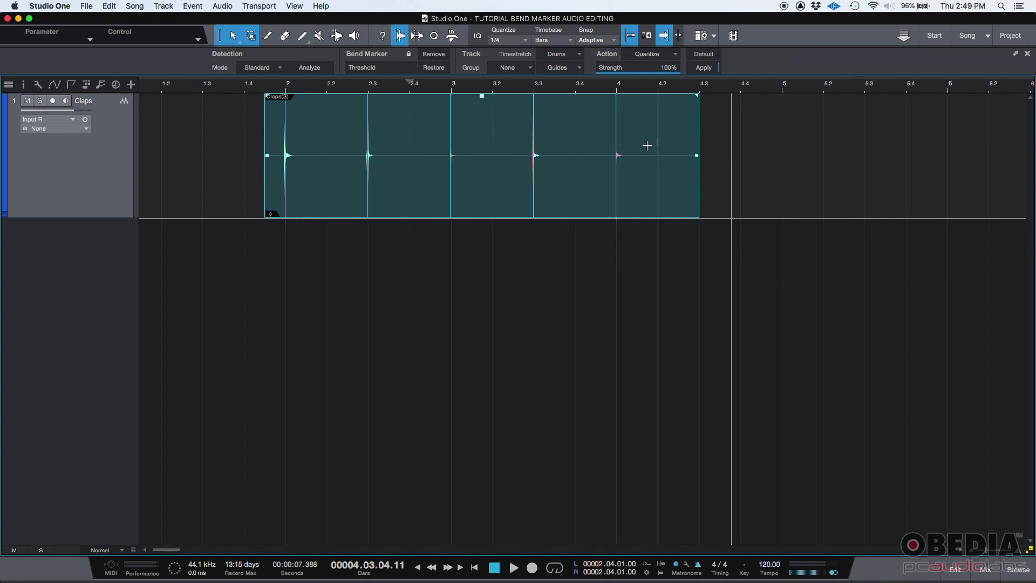
pyautogui.click(244, 87)
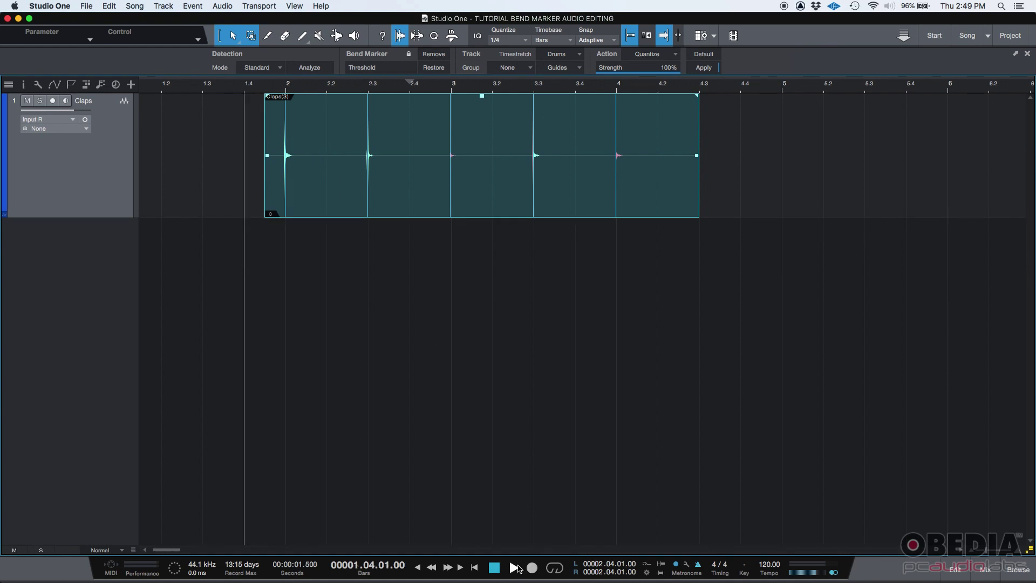
pyautogui.click(514, 568)
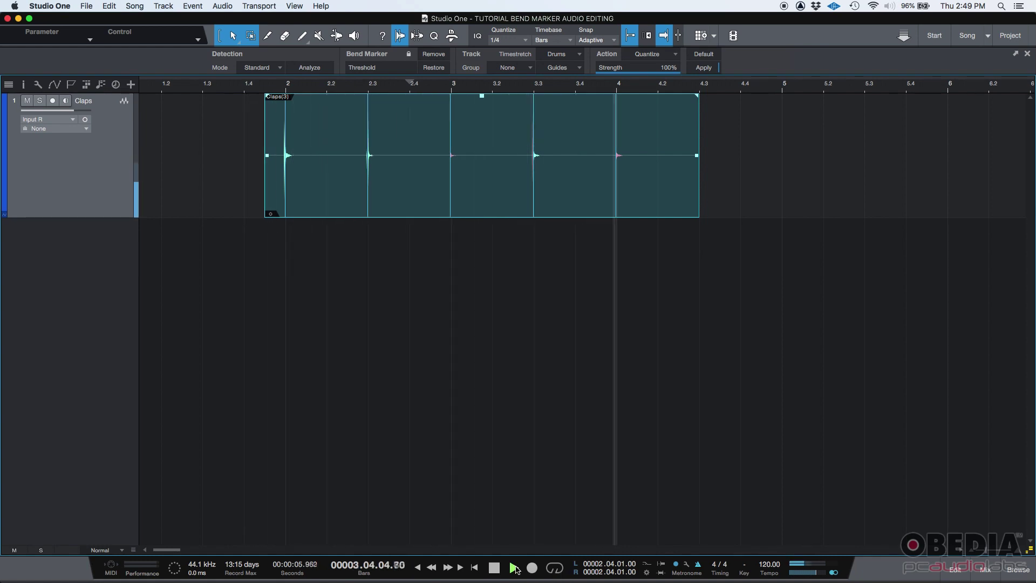
pyautogui.click(495, 568)
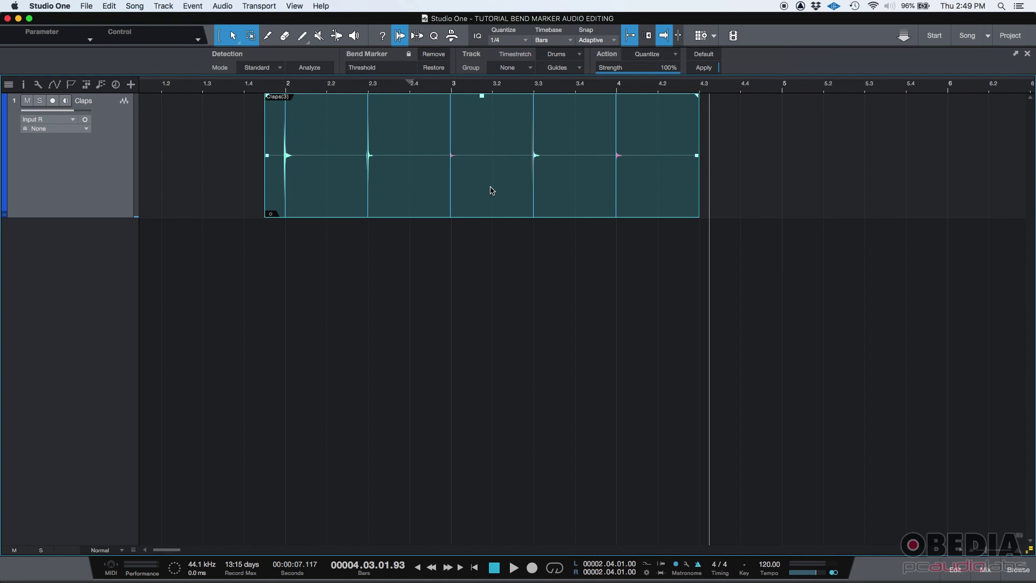
# Restore the claps' original timing, toggle the markers off and on, and lower the threshold to 13%
pyautogui.click(434, 68)
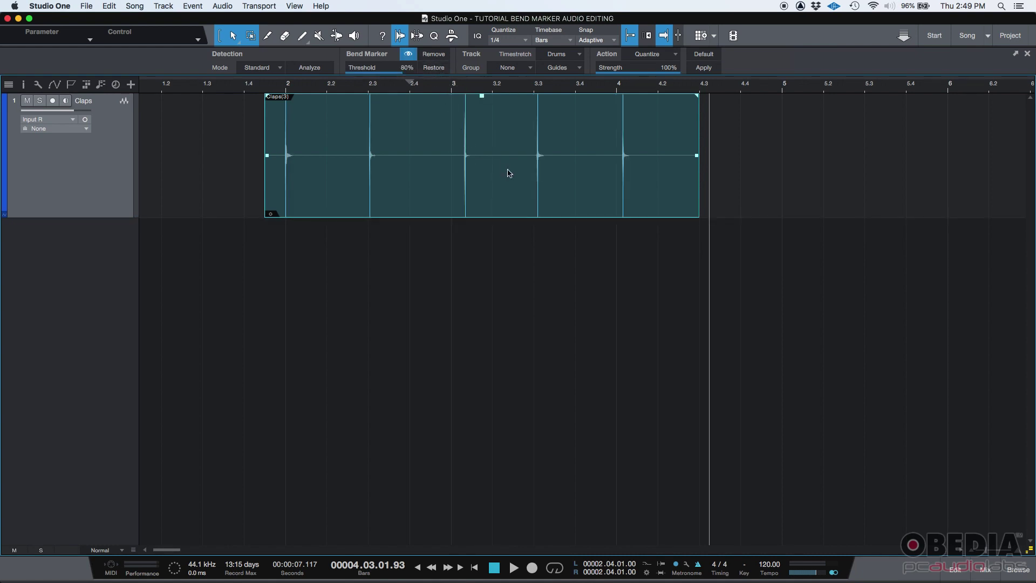
pyautogui.click(409, 55)
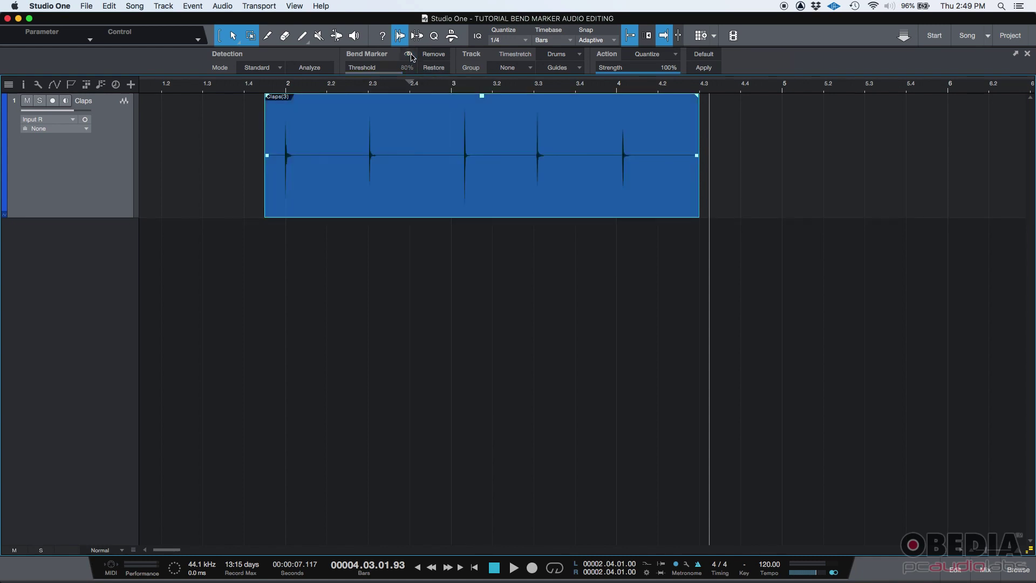
pyautogui.click(411, 55)
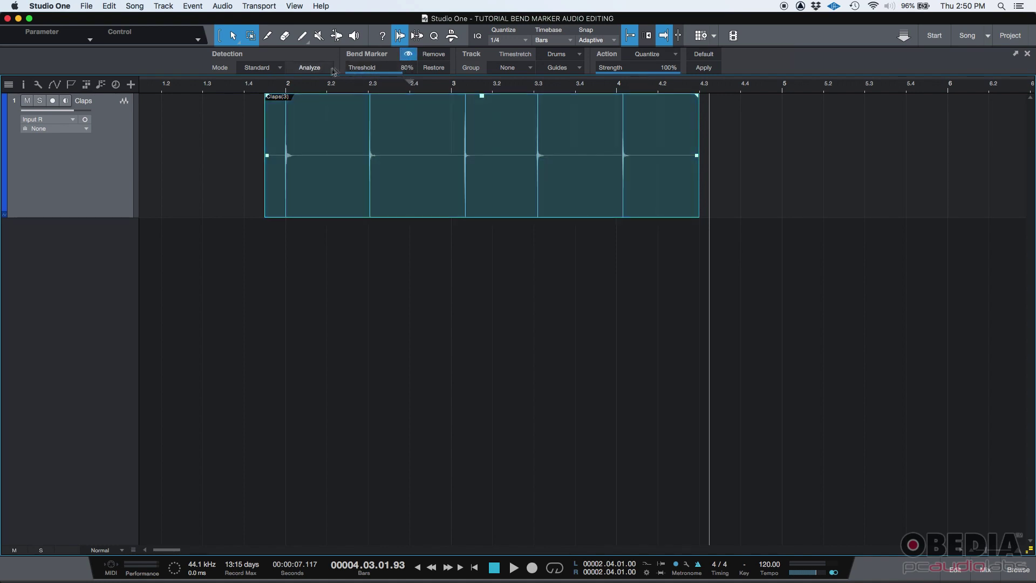
pyautogui.moveTo(401, 75); pyautogui.dragTo(351, 74)
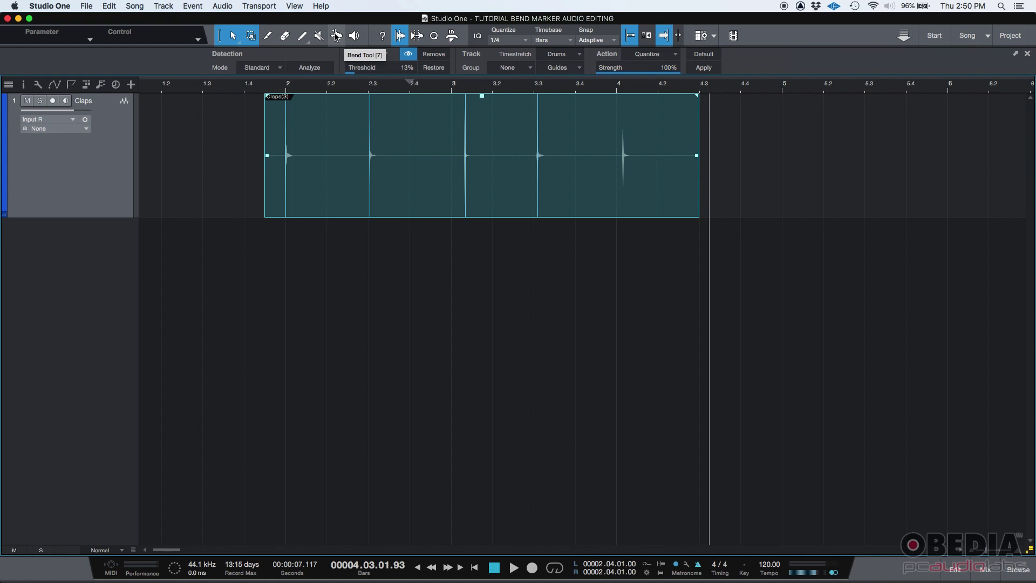
# With Snap off, add a bend marker by hand on the fifth clap's transient near bar 4
pyautogui.click(336, 36)
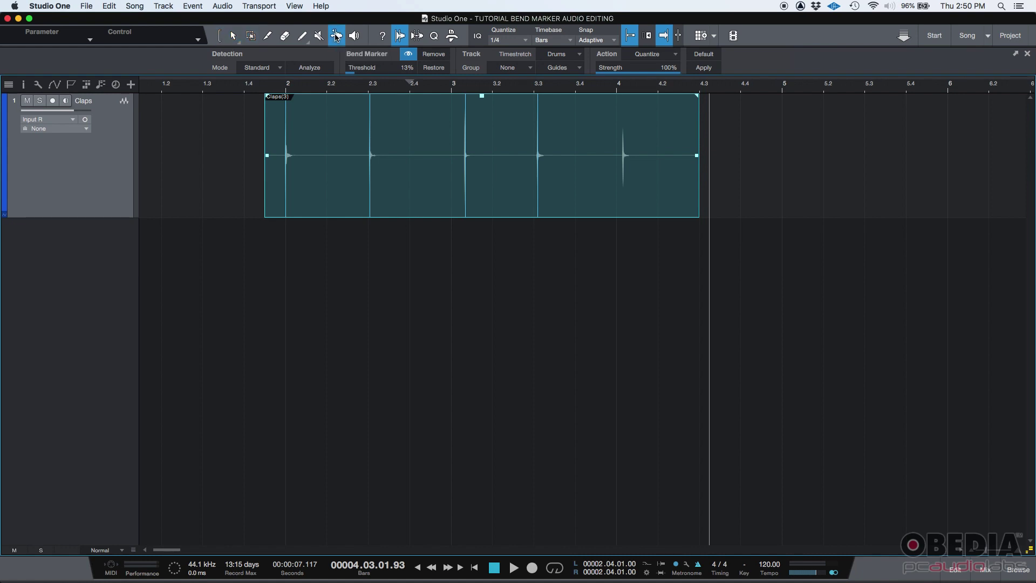
pyautogui.click(631, 36)
pyautogui.moveTo(627, 89)
pyautogui.mouseDown()
pyautogui.moveTo(629, 153)
pyautogui.moveTo(592, 143)
pyautogui.mouseUp()
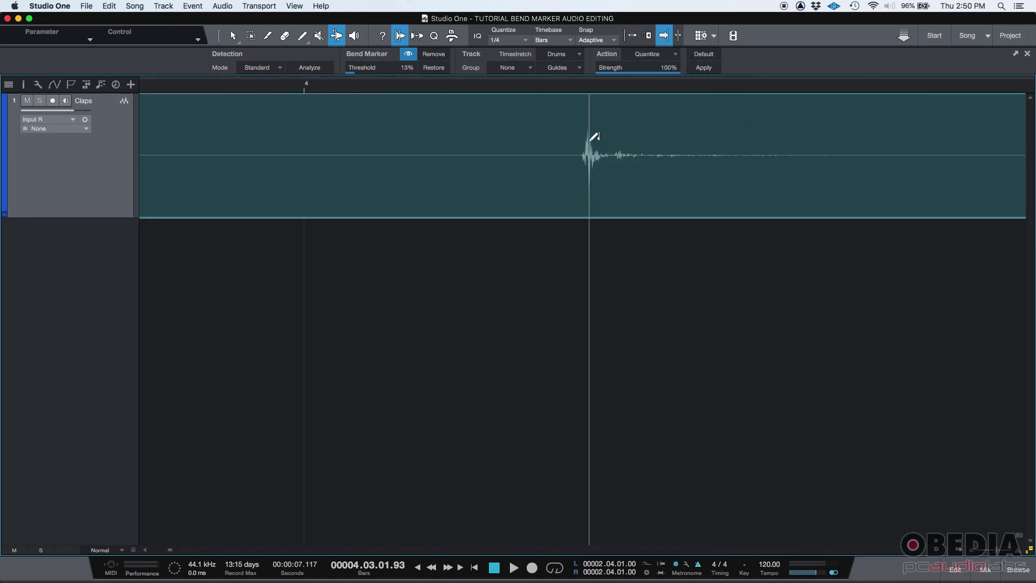
pyautogui.click(575, 112)
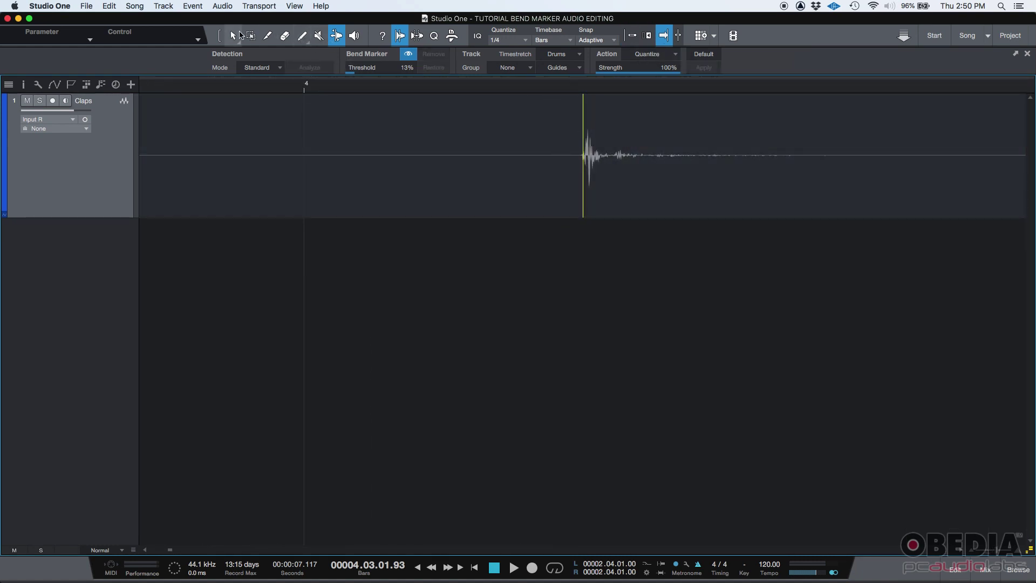
pyautogui.press('1')
pyautogui.click(487, 197)
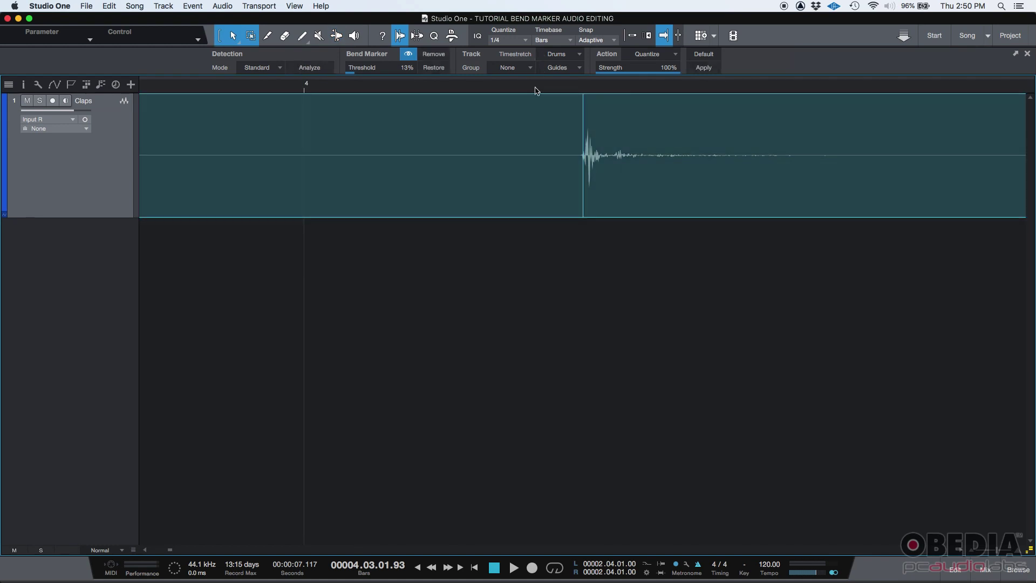
pyautogui.moveTo(532, 88); pyautogui.dragTo(579, 22)
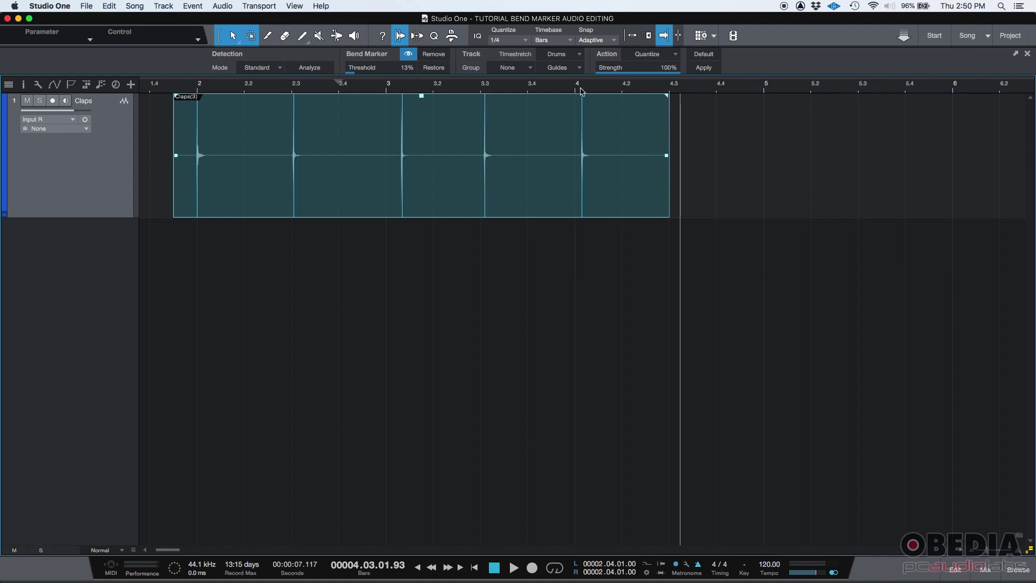
# With Snap on, drag the last clap's bend marker left onto bar 4
pyautogui.moveTo(582, 91); pyautogui.dragTo(627, 180)
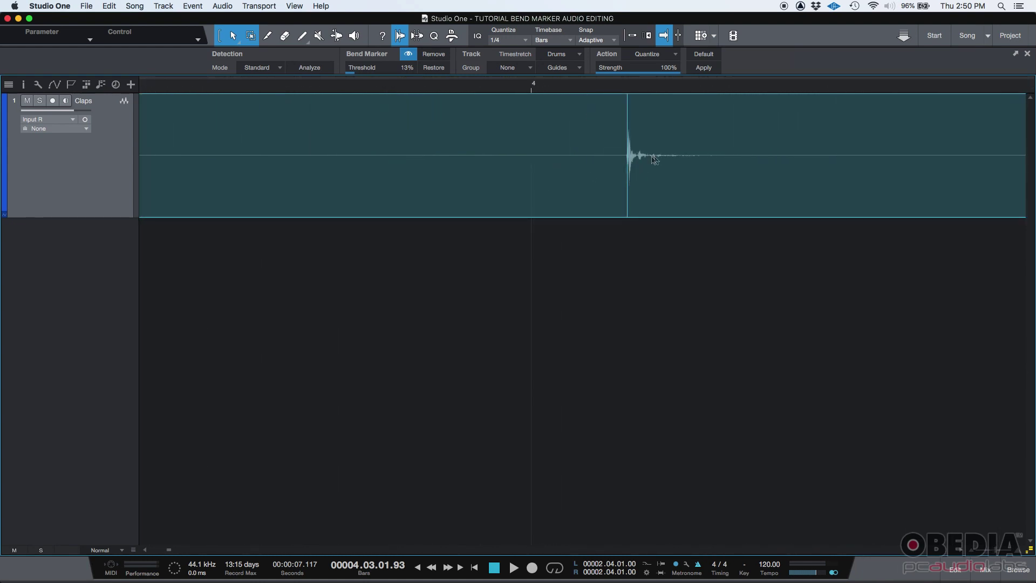
pyautogui.click(628, 153)
pyautogui.click(336, 36)
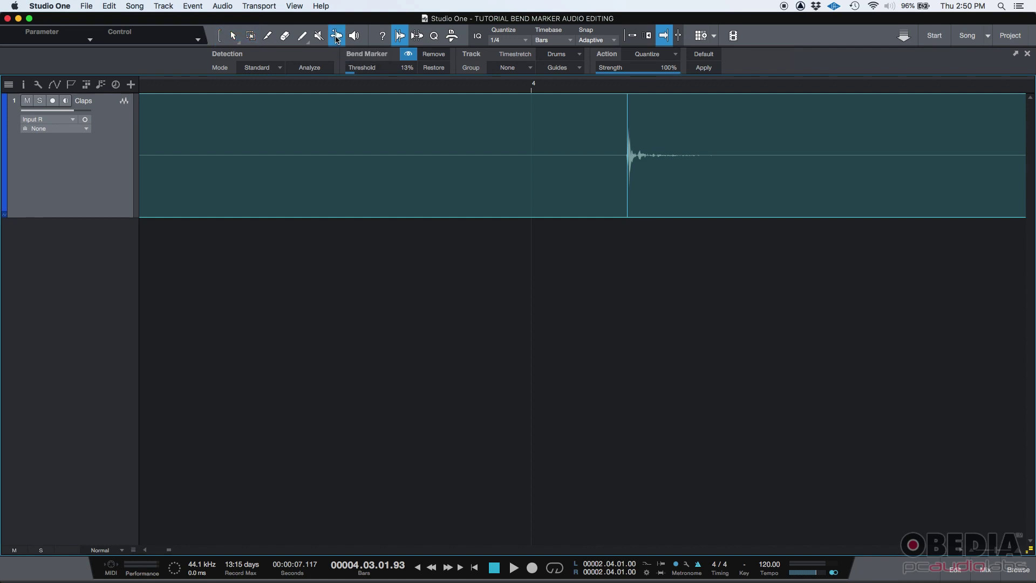
pyautogui.click(630, 35)
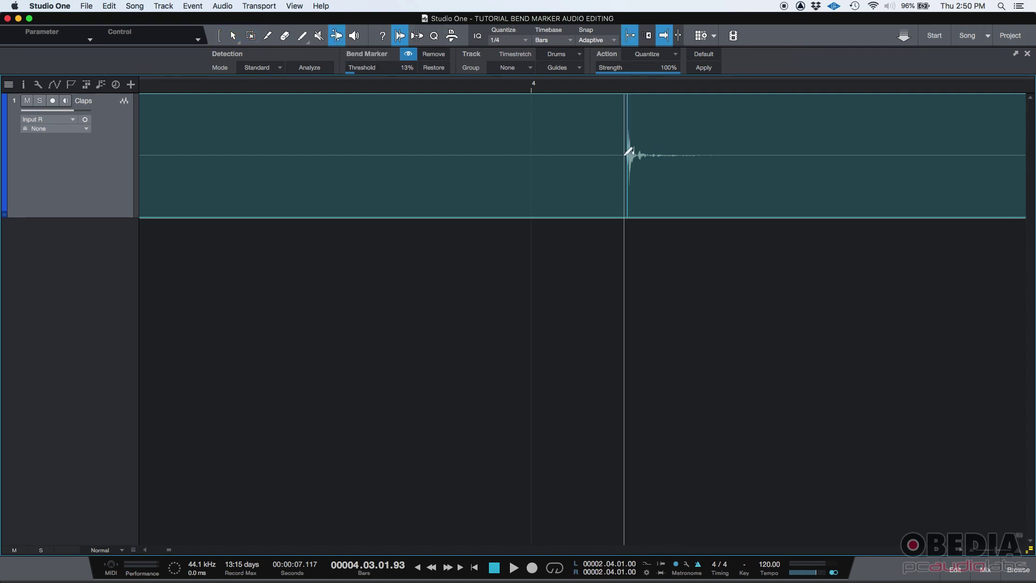
pyautogui.moveTo(630, 163)
pyautogui.mouseDown()
pyautogui.moveTo(618, 158)
pyautogui.moveTo(630, 157)
pyautogui.mouseUp()
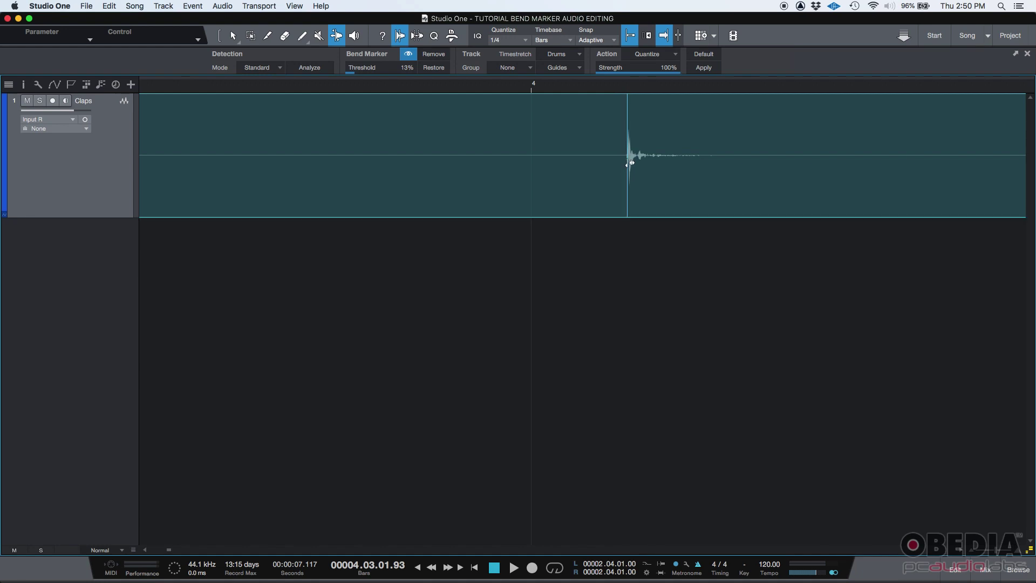
pyautogui.moveTo(631, 161); pyautogui.dragTo(532, 158)
# Play back from near bar 3 to hear the moved clap, replaying the passage around bar 4
pyautogui.scroll(-10, 379, 84)
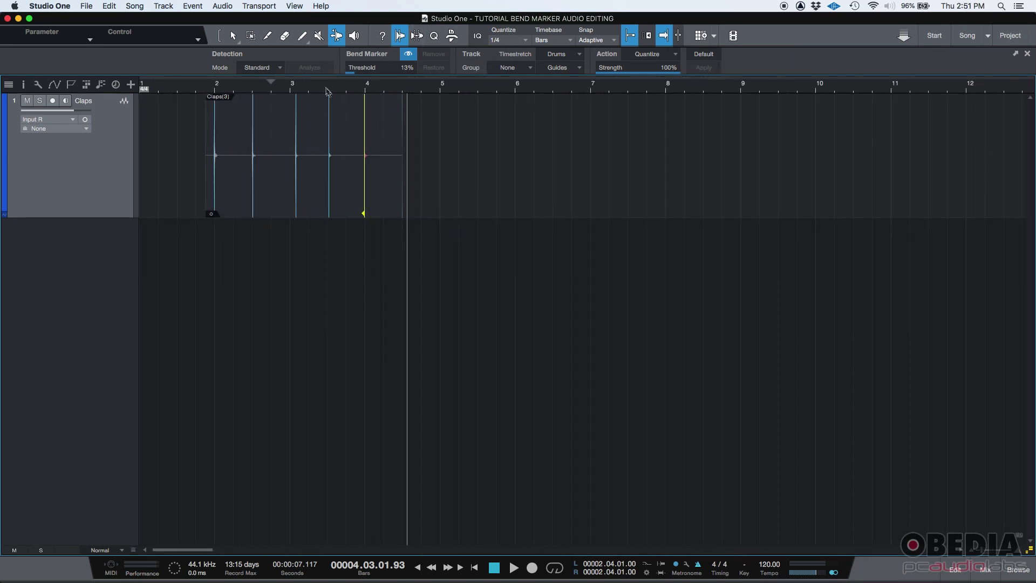
pyautogui.click(317, 88)
pyautogui.press('space')
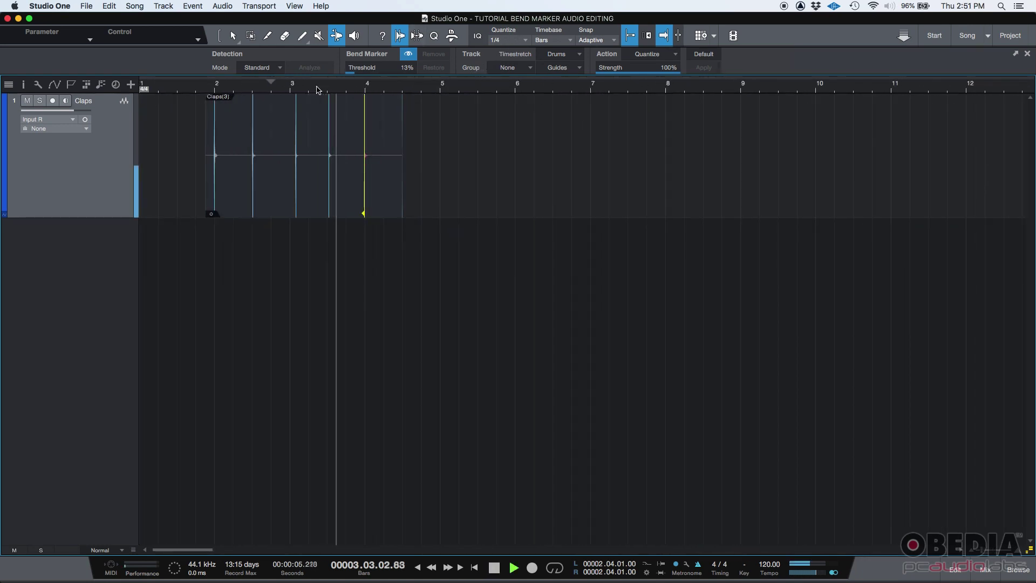
pyautogui.press('space')
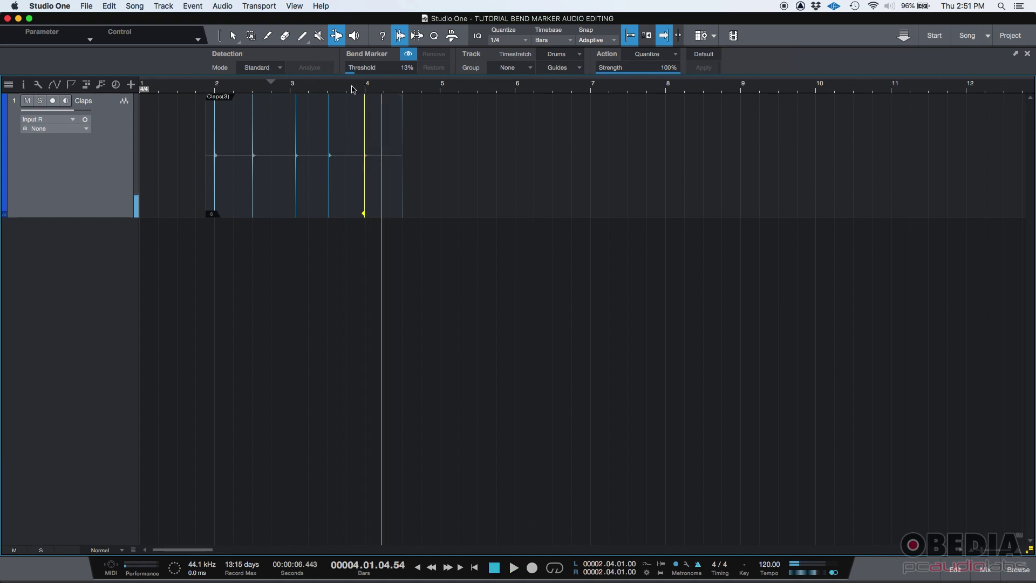
pyautogui.press('space')
pyautogui.press('space')
pyautogui.press('space')
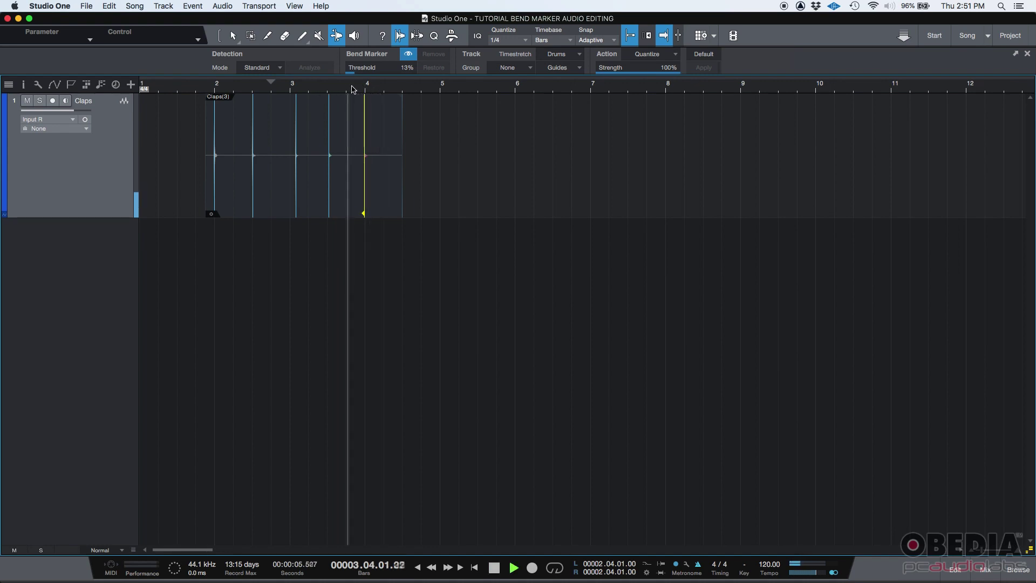
pyautogui.press('space')
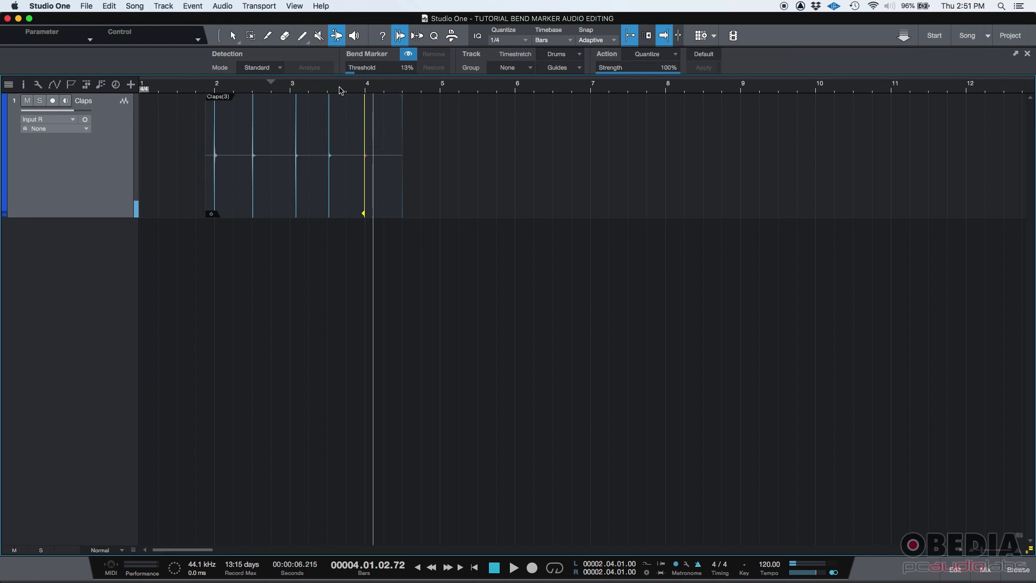
# Delete the bend marker on the fifth clap at bar 4, then zoom out to all five claps
pyautogui.moveTo(337, 88); pyautogui.dragTo(358, 135)
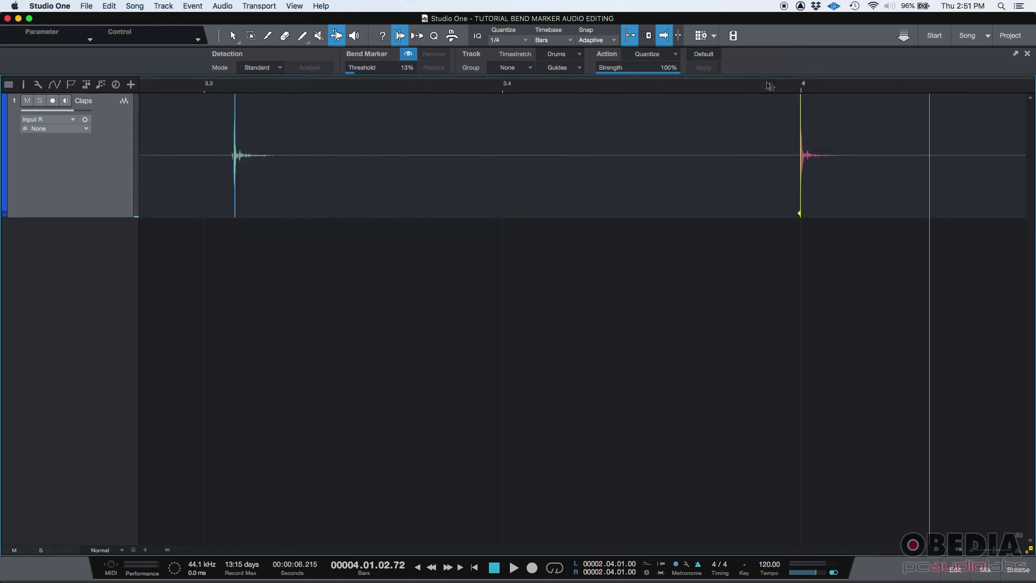
pyautogui.moveTo(770, 86); pyautogui.dragTo(729, 122)
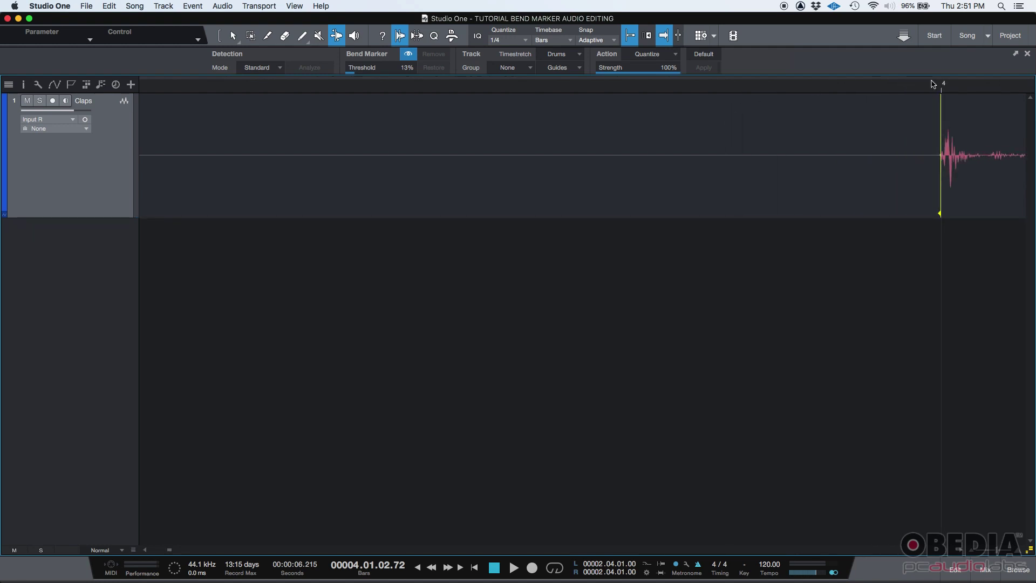
pyautogui.moveTo(948, 83); pyautogui.dragTo(785, 107)
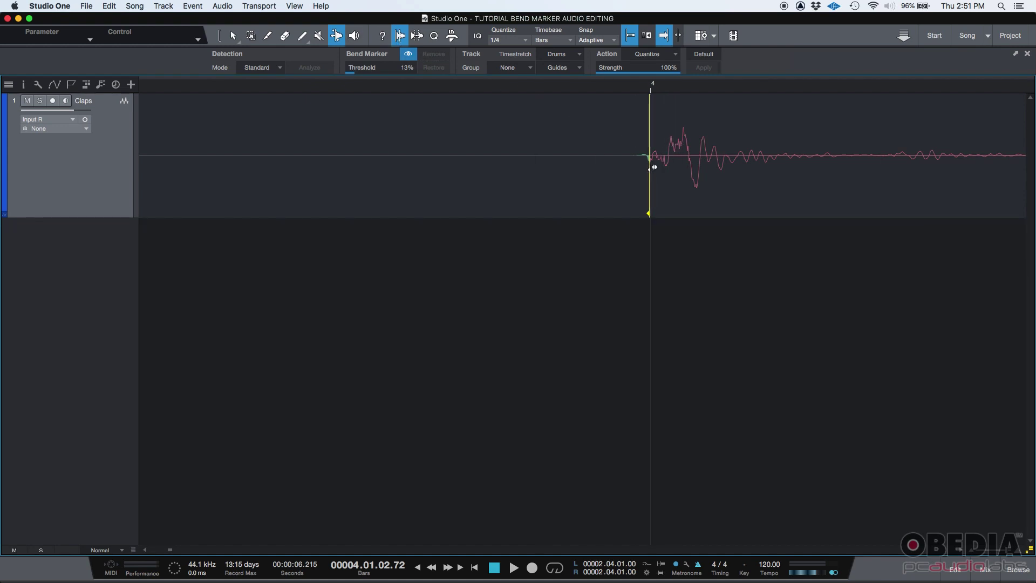
pyautogui.moveTo(654, 167); pyautogui.dragTo(598, 93)
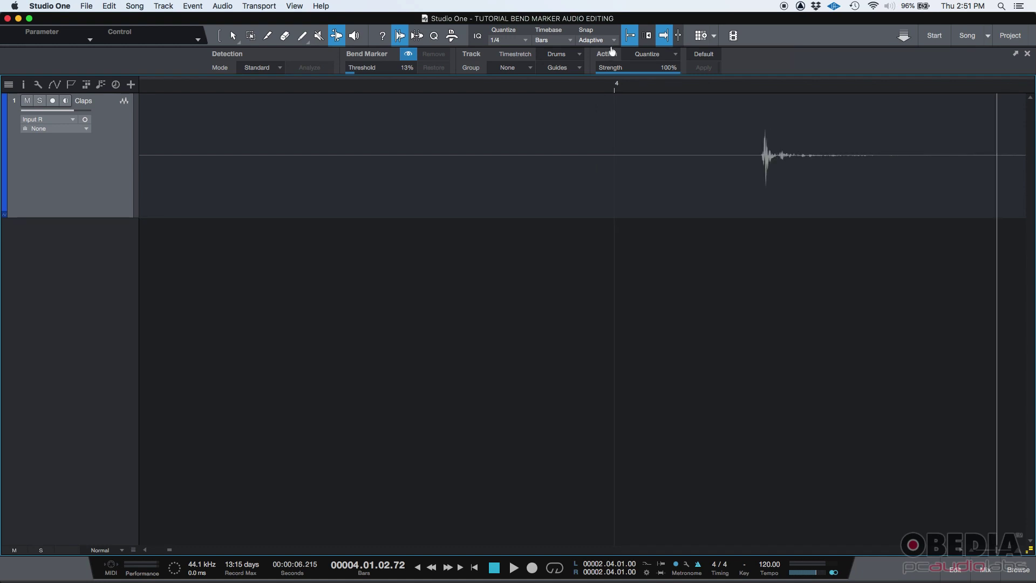
pyautogui.press('w')
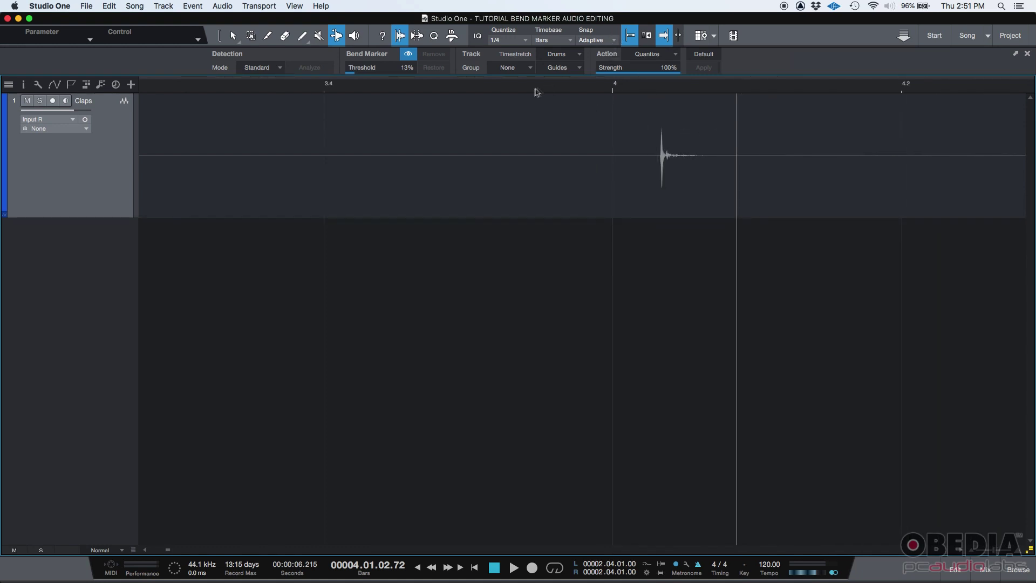
pyautogui.moveTo(530, 91); pyautogui.dragTo(618, 58)
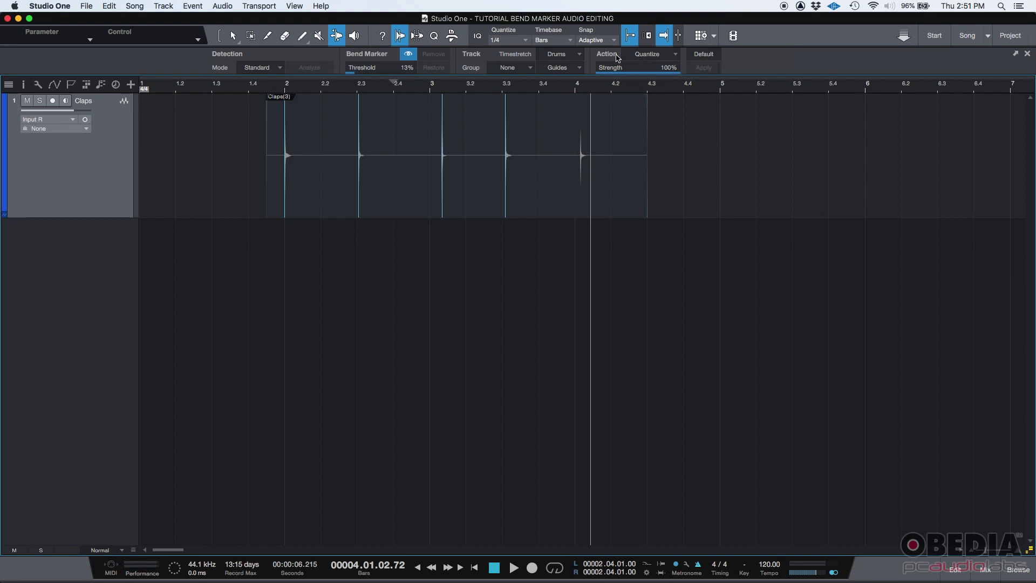
# Switch from Studio One to Chrome showing obedia.com
pyautogui.press('super+Tab')
pyautogui.press('super+Tab')
pyautogui.press('super+Tab')
pyautogui.press('super+Tab')
pyautogui.press('super+Tab')
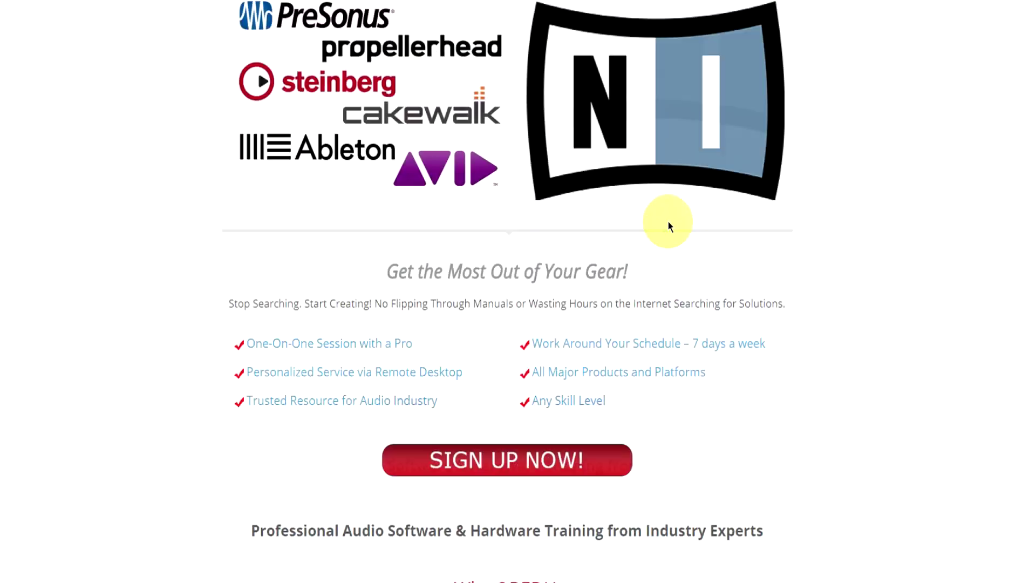
# Scroll to the Rates and Services pricing, with session bundles from $1.99 per minute
pyautogui.scroll(-15, 665, 220)
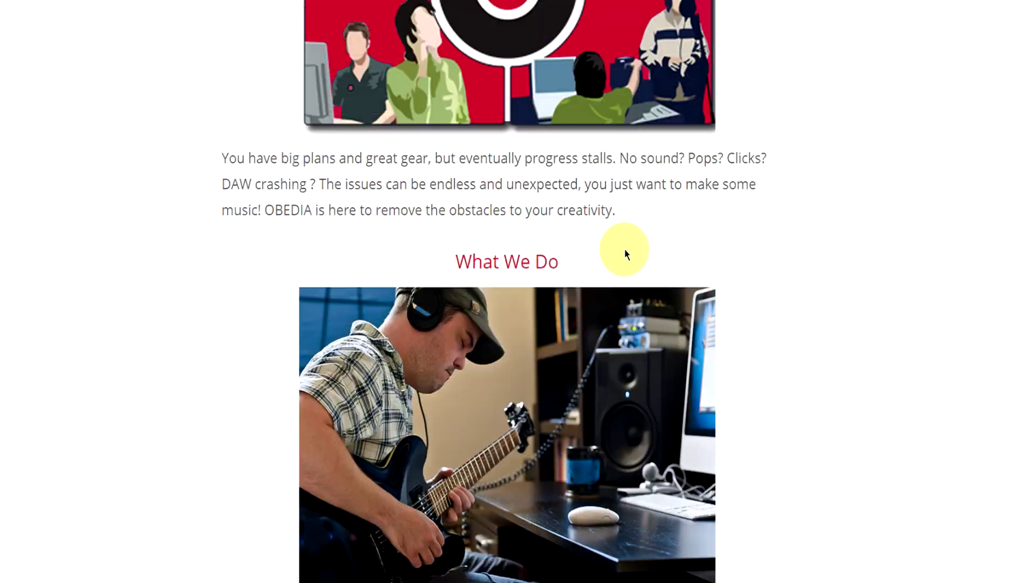
pyautogui.scroll(-15, 608, 260)
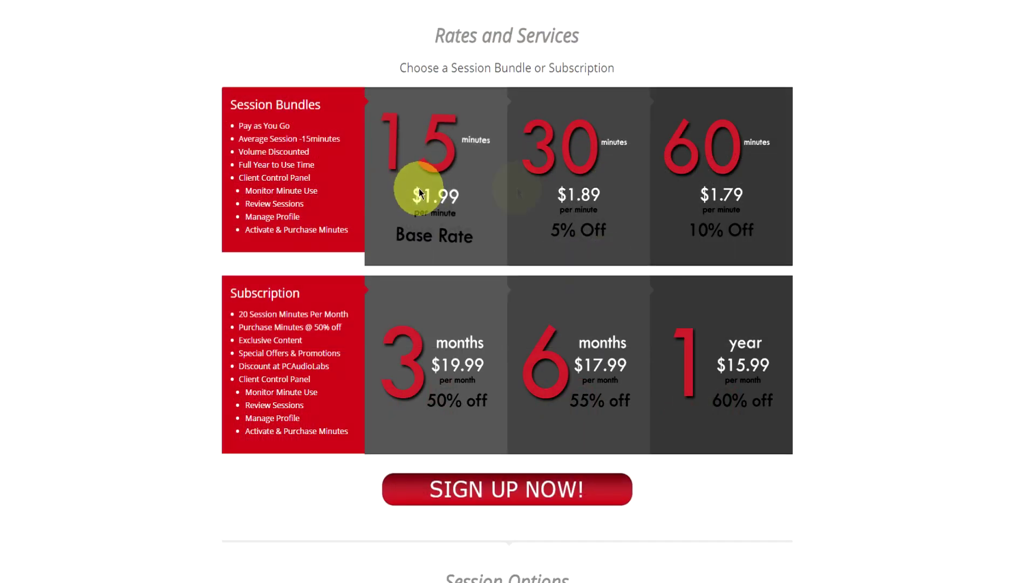